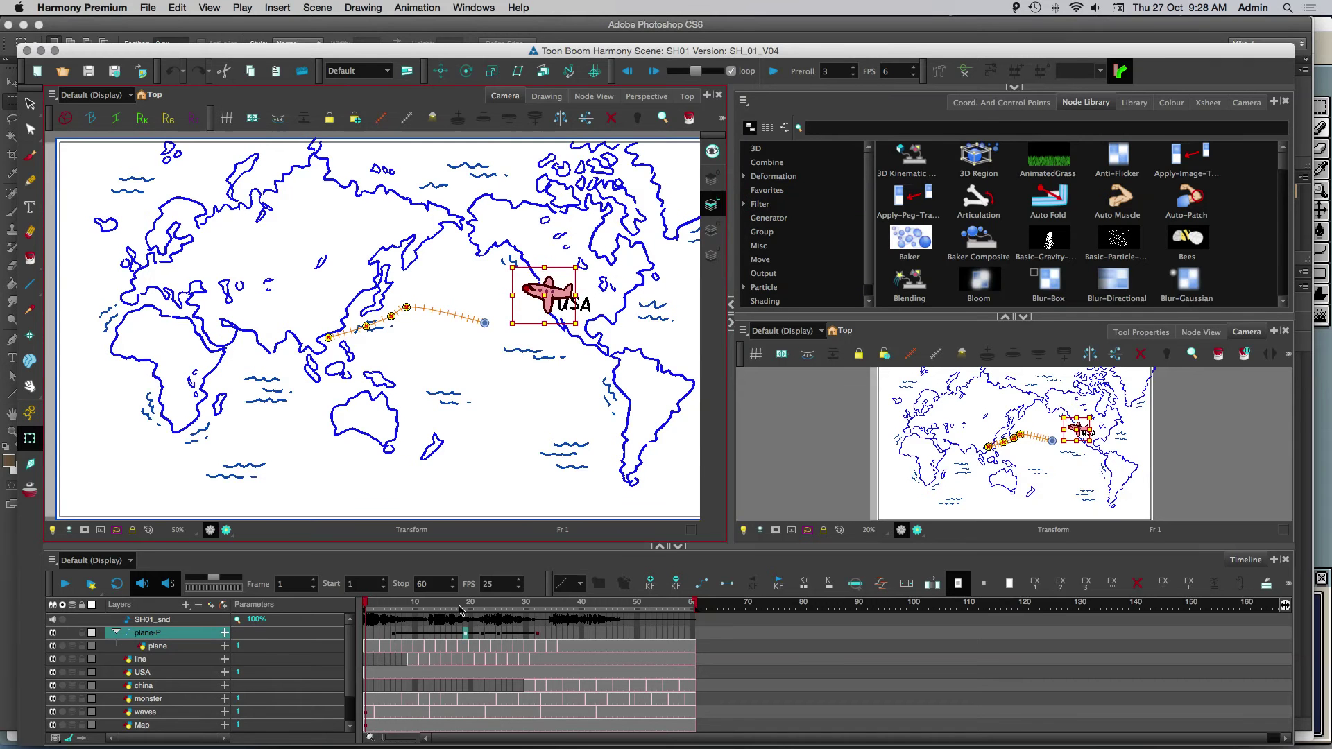
Turn off sound playback and sound scrubbing, and return the timeline to frame 1.
left_click_drag(397, 605, 311, 602)
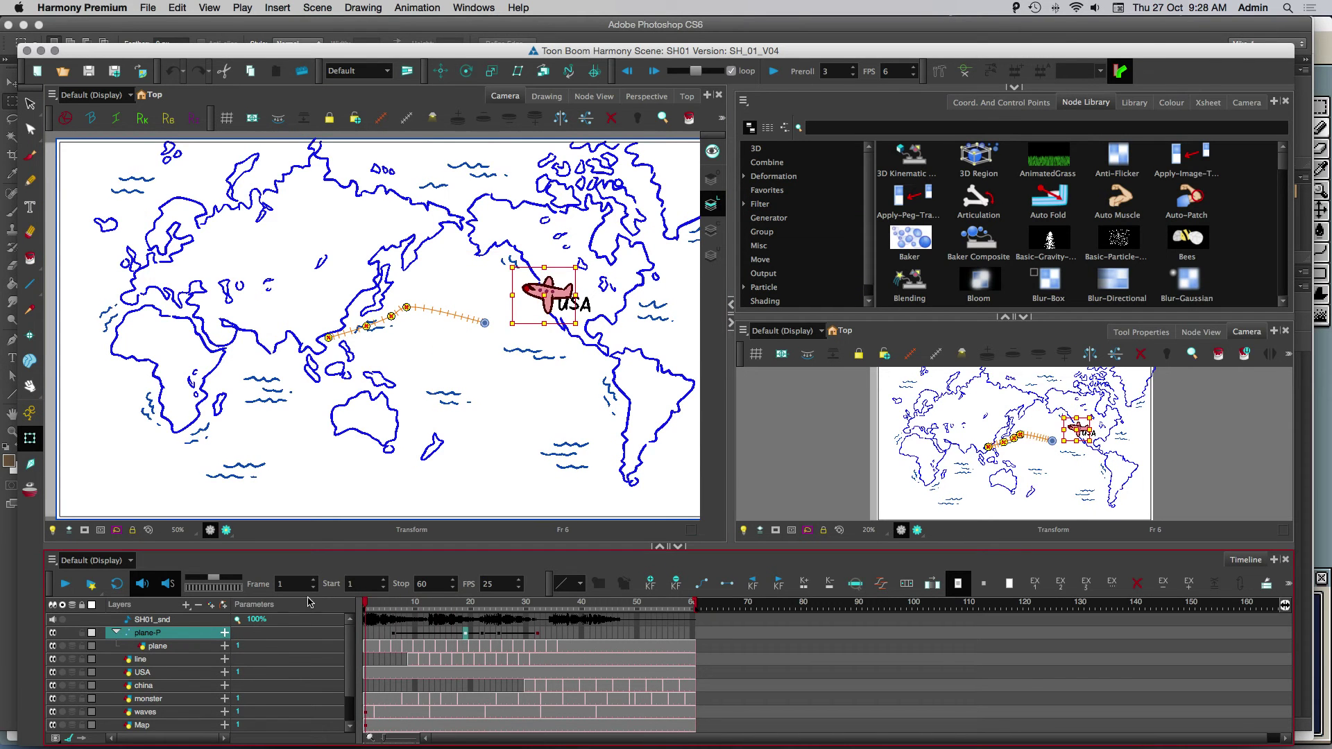
left_click(142, 586)
left_click(164, 587)
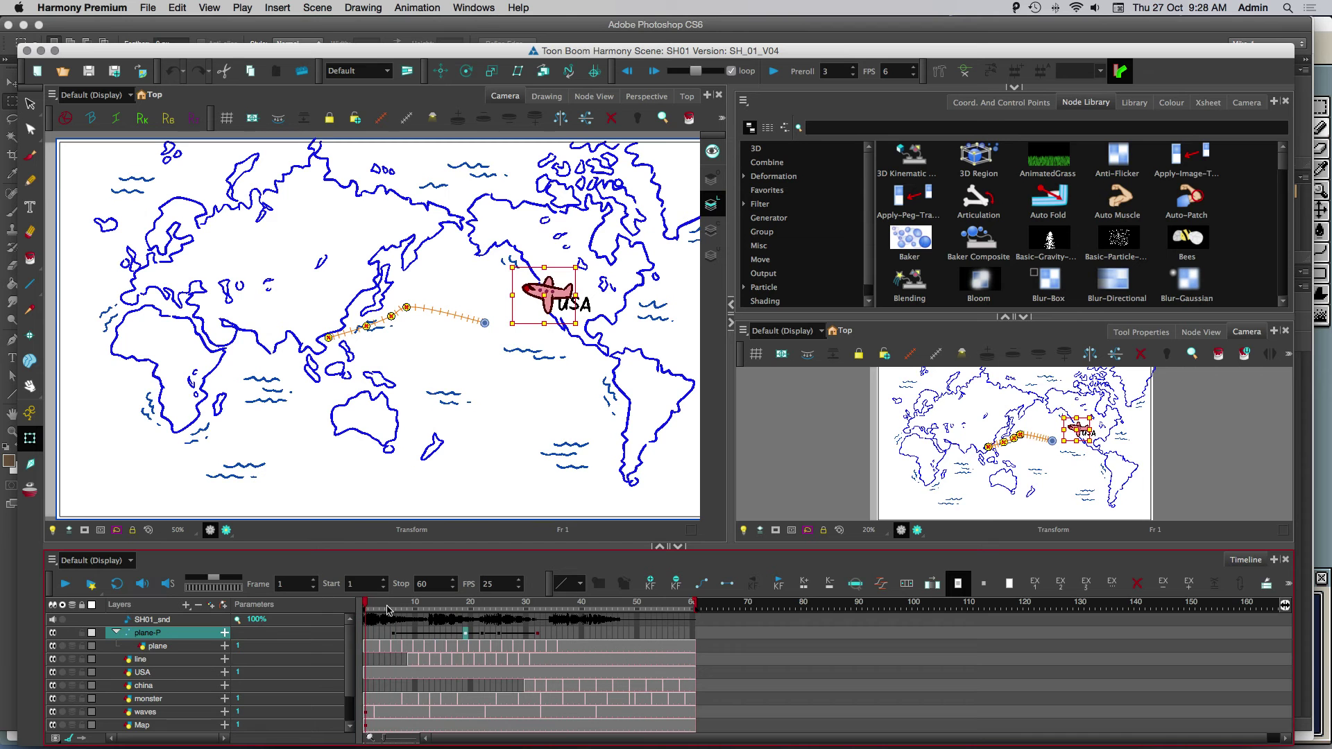
left_click_drag(387, 609, 355, 614)
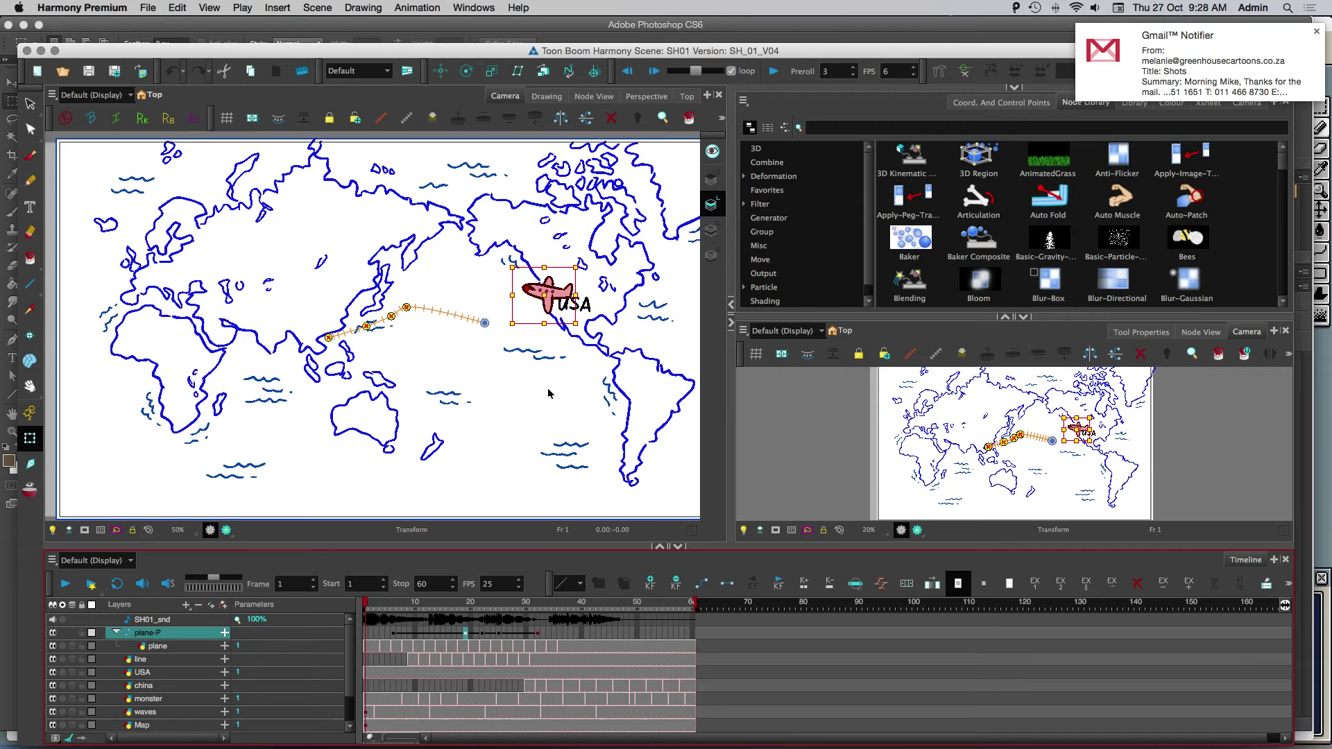
Reposition the plane-P peg's pivot at frame 1 from the ocean onto the plane beside USA, finishing with the Translate tool.
left_click(368, 633)
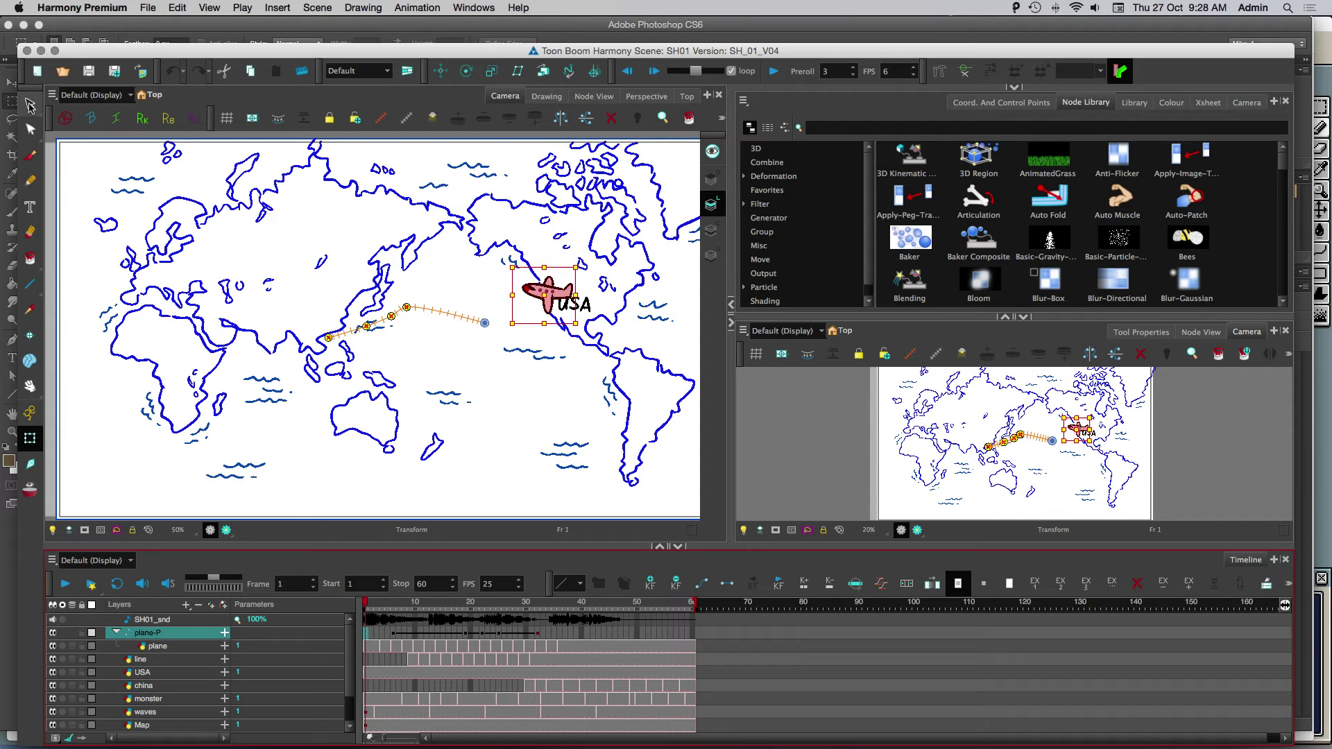
left_click(435, 75)
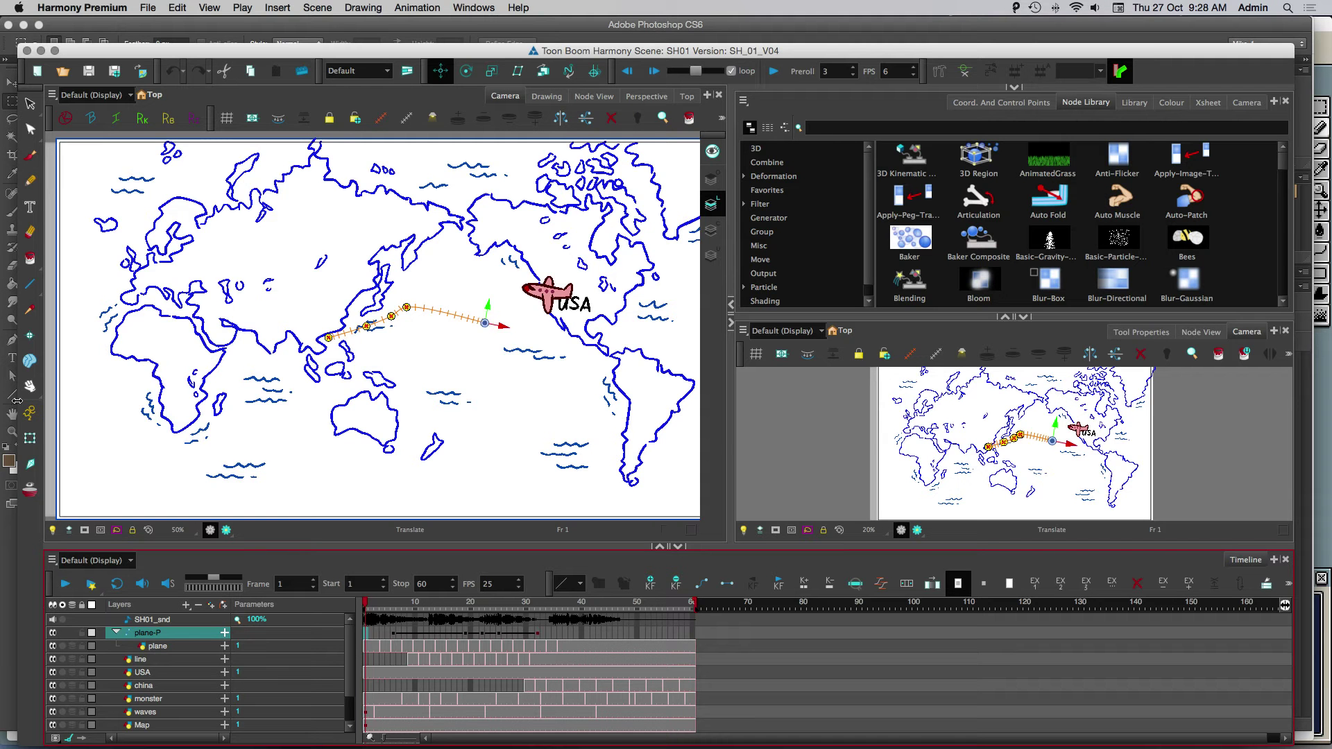
key("shift+t")
left_click_drag(485, 323, 533, 319)
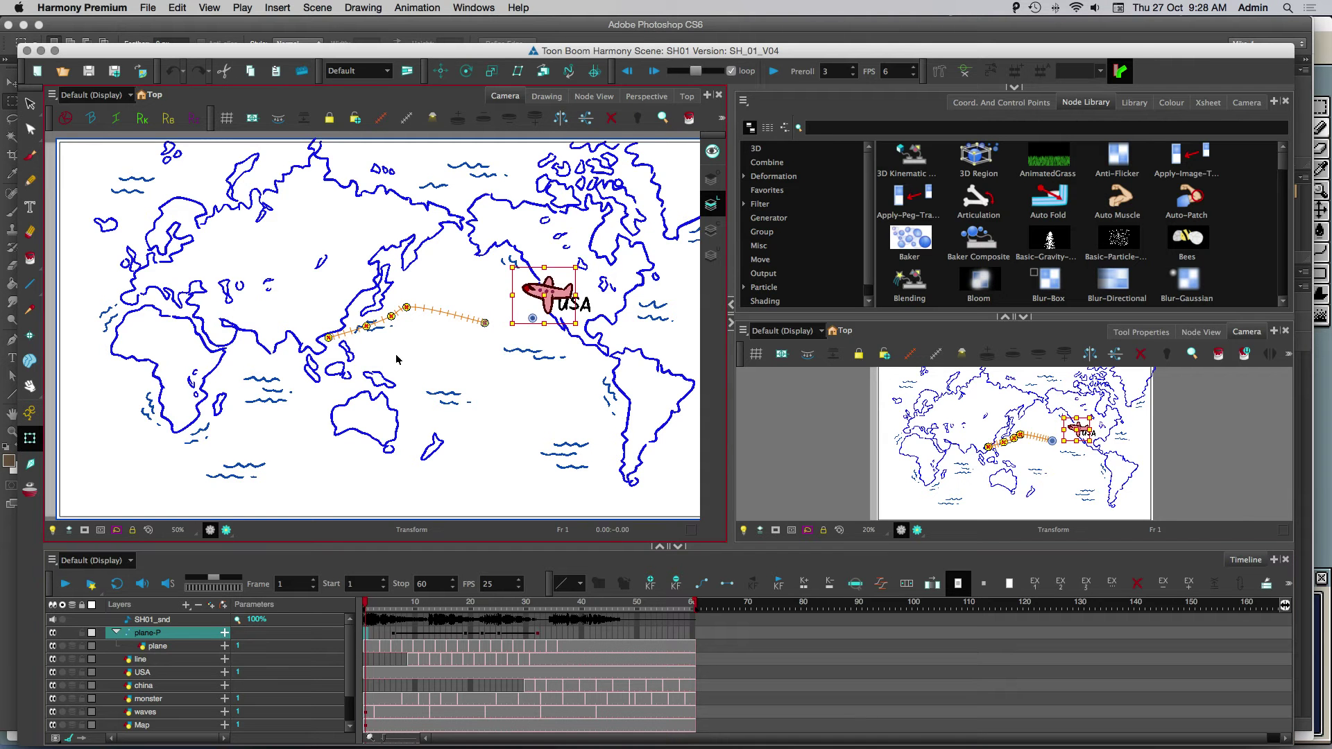
left_click(440, 72)
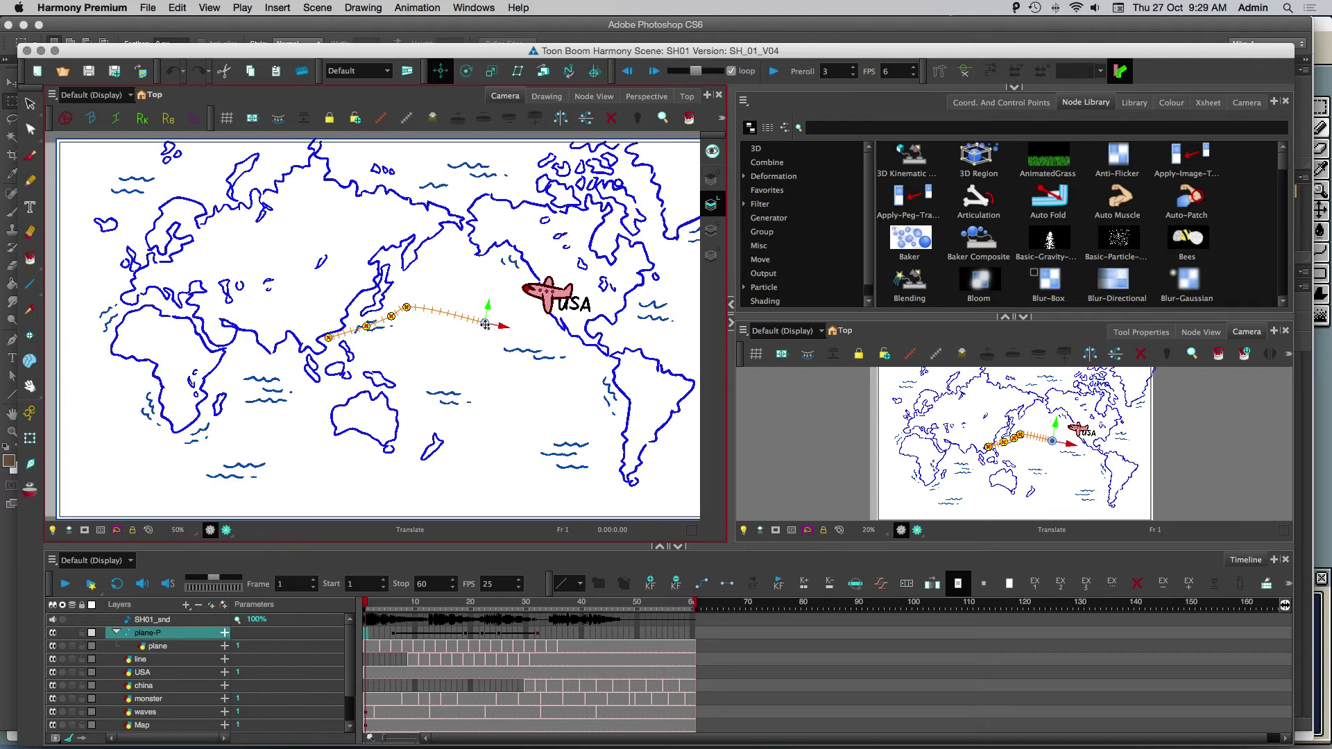
left_click_drag(486, 324, 541, 302)
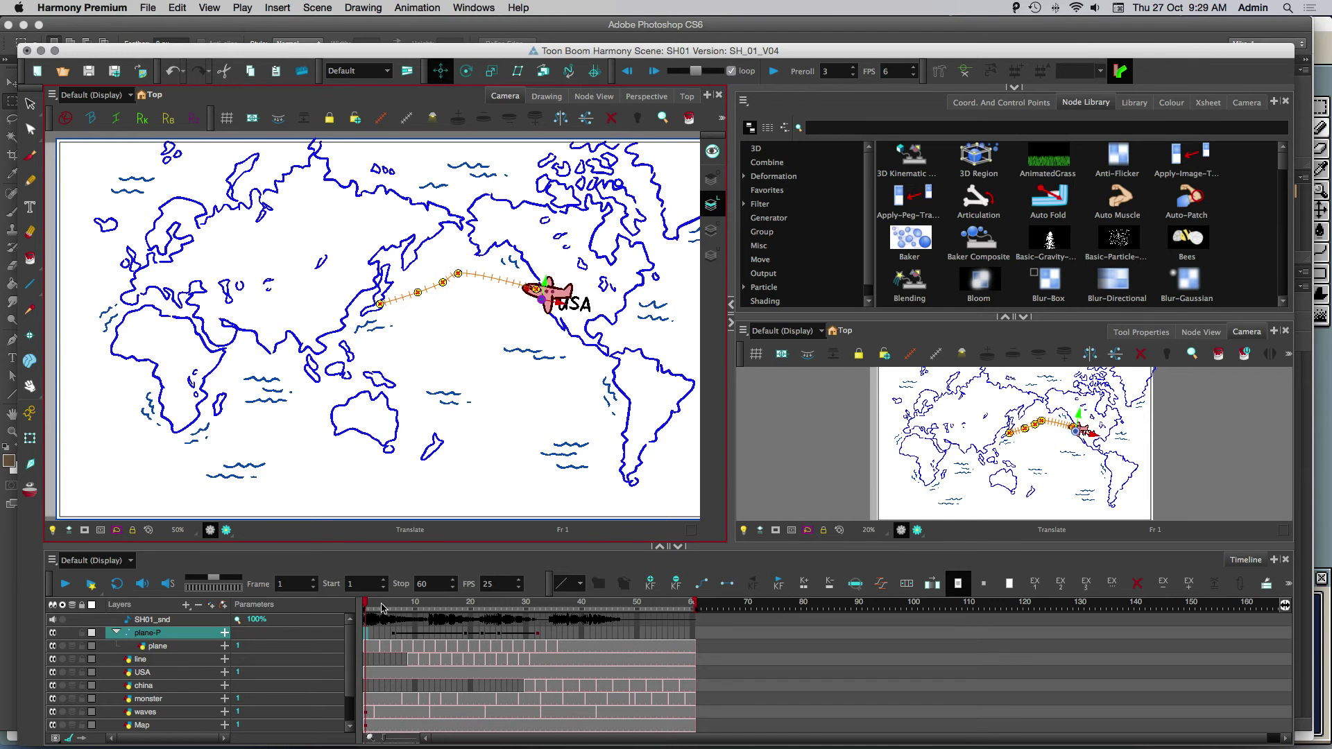
mouse_move(381, 604)
left_mouse_down()
mouse_move(529, 604)
mouse_move(391, 608)
left_mouse_up()
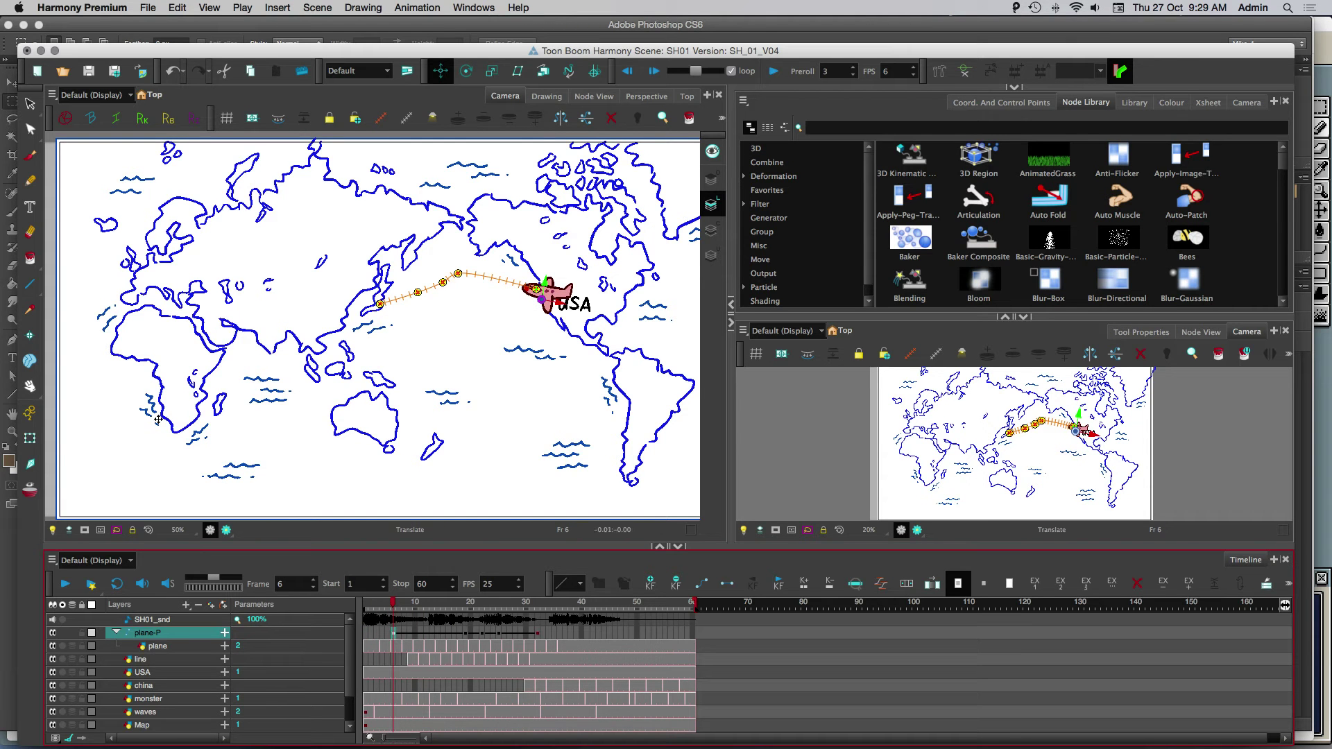
key("shift+t")
left_click_drag(507, 328, 505, 319)
key("ctrl+z")
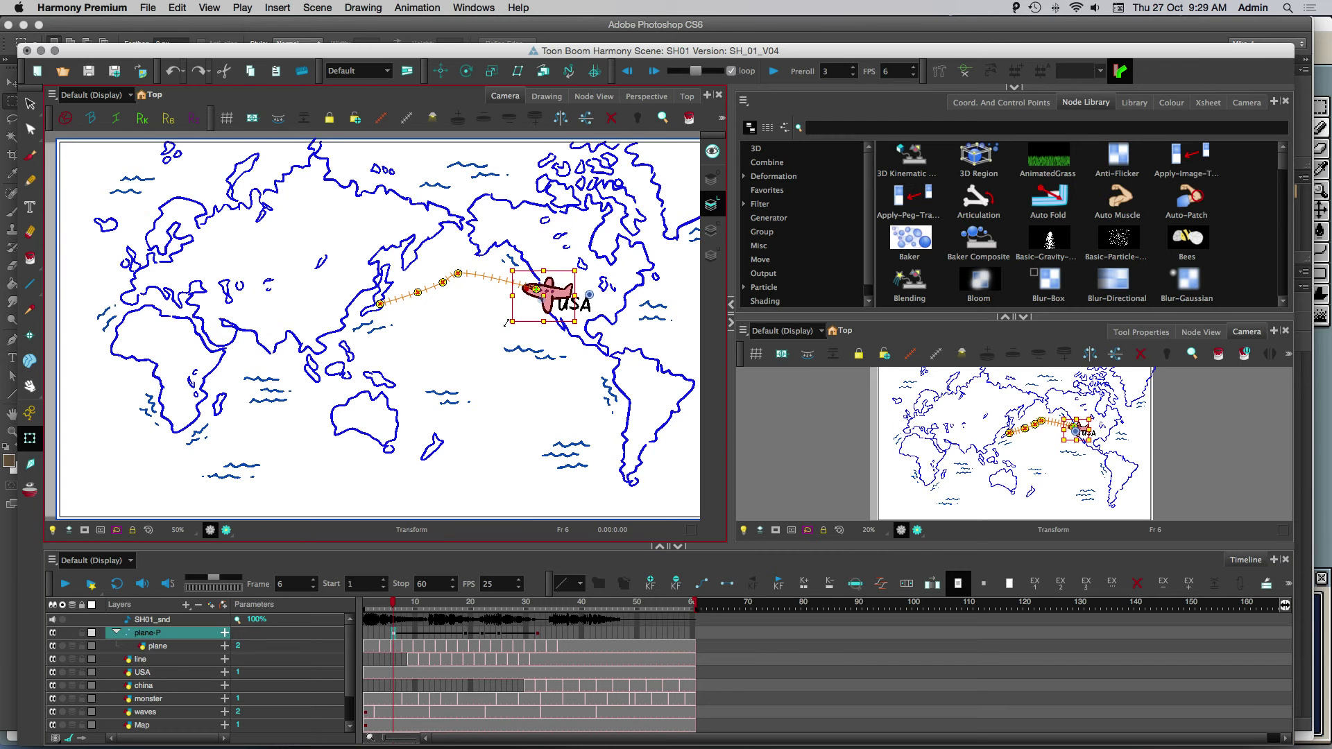
left_click_drag(395, 602, 337, 601)
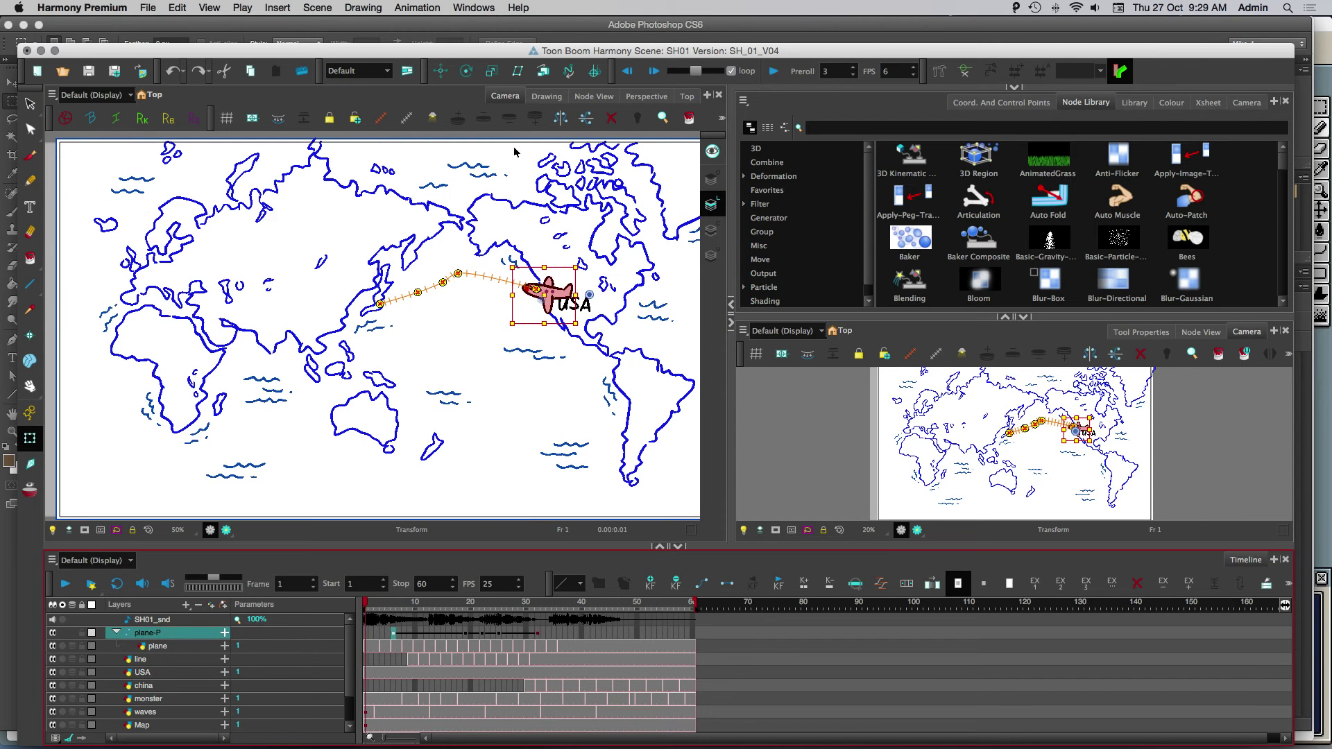
Fine-tune the plane-P pivot's position on the plane's body at frame 1 using the Translate and Rotate tools.
left_click(441, 71)
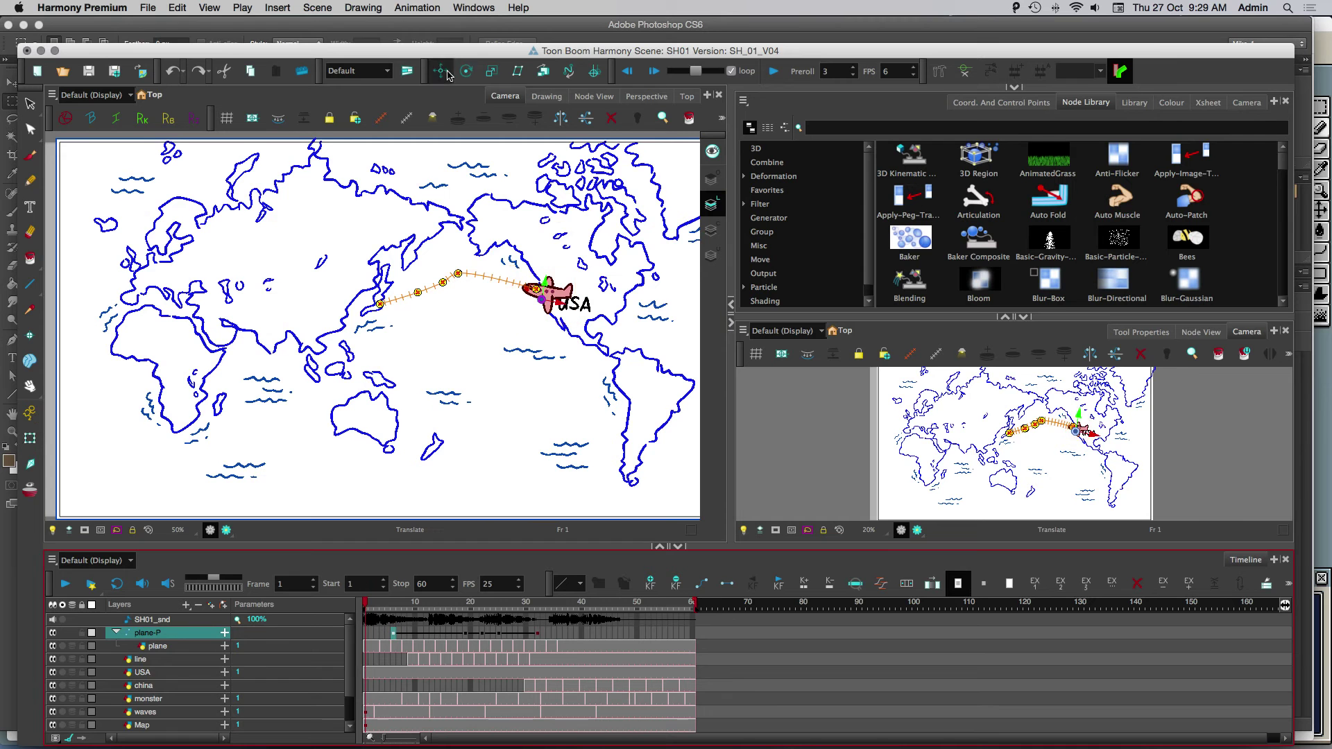
left_click(544, 303)
left_click_drag(544, 303, 542, 306)
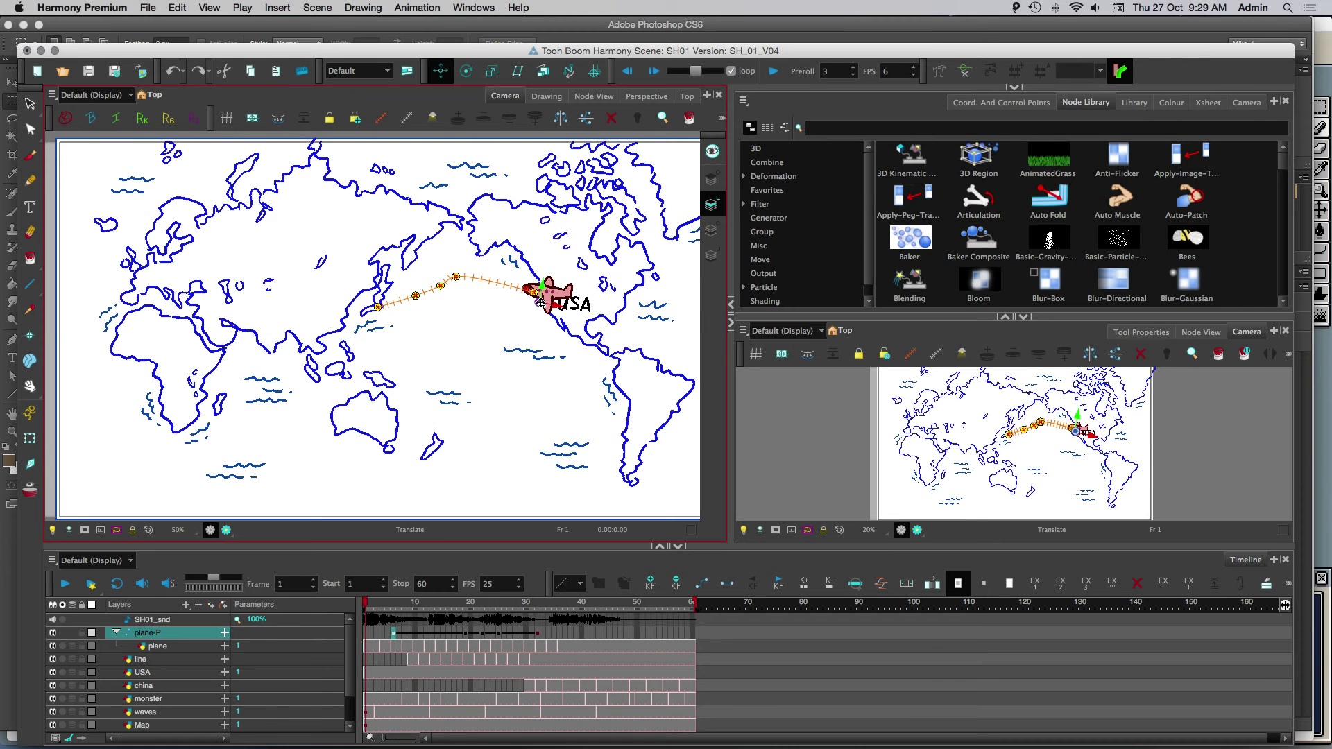
left_click(393, 635)
left_click_drag(395, 604, 361, 602)
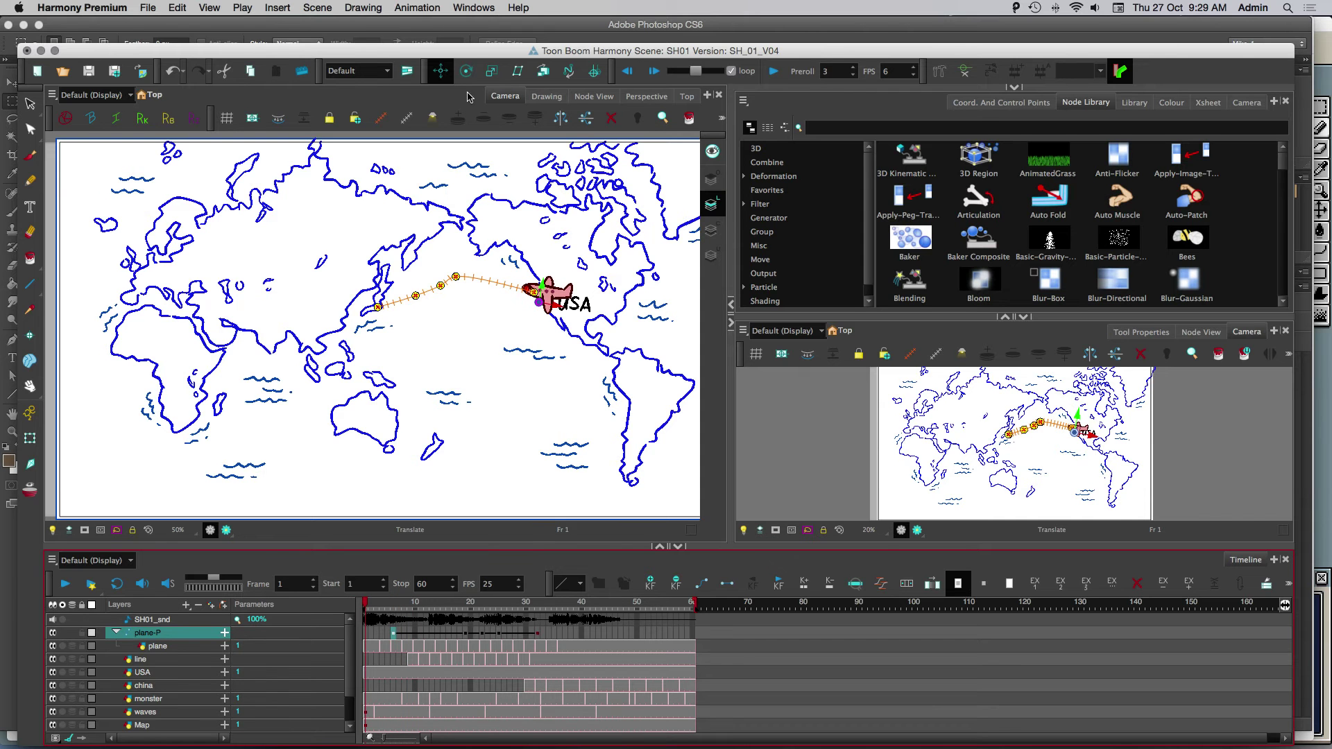
left_click(466, 71)
left_click_drag(539, 303, 544, 301)
Delete plane-P's intermediate keyframes from frame 19 to frame 25 and change the animate mode.
left_click(393, 606)
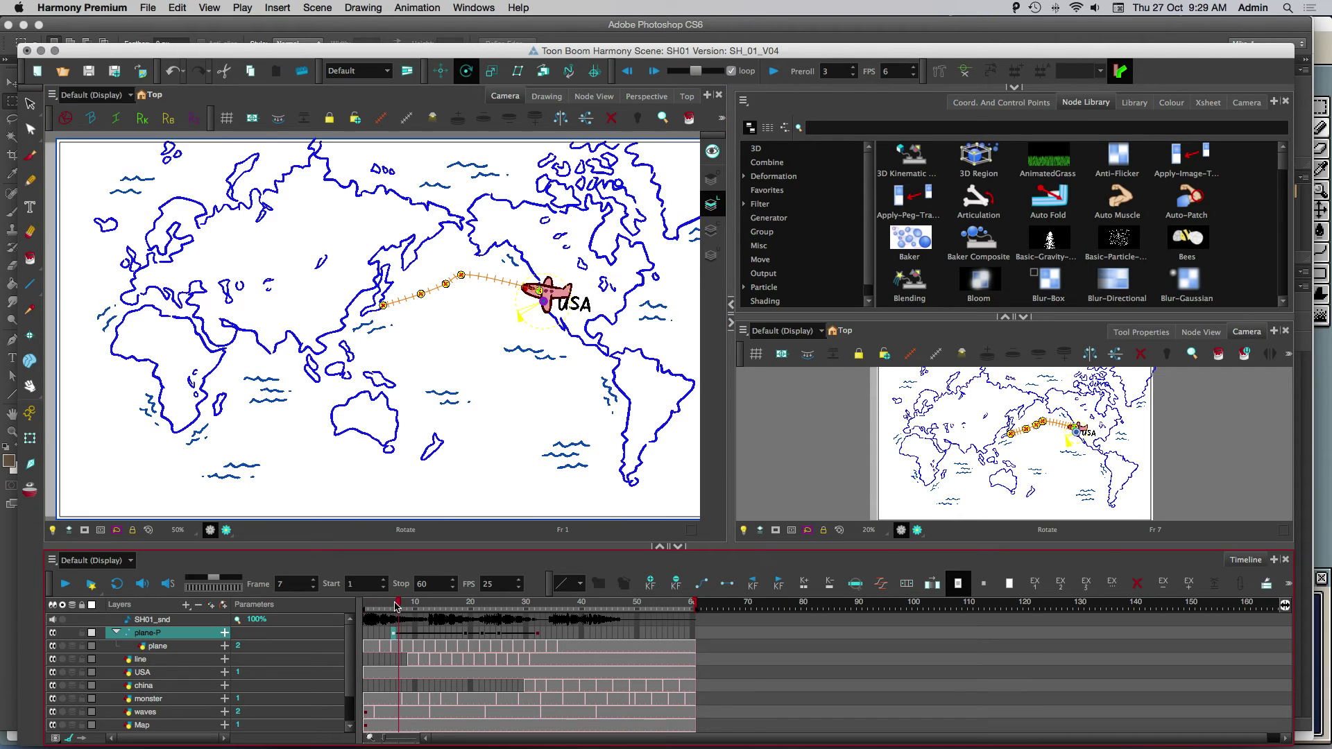
left_click(463, 636)
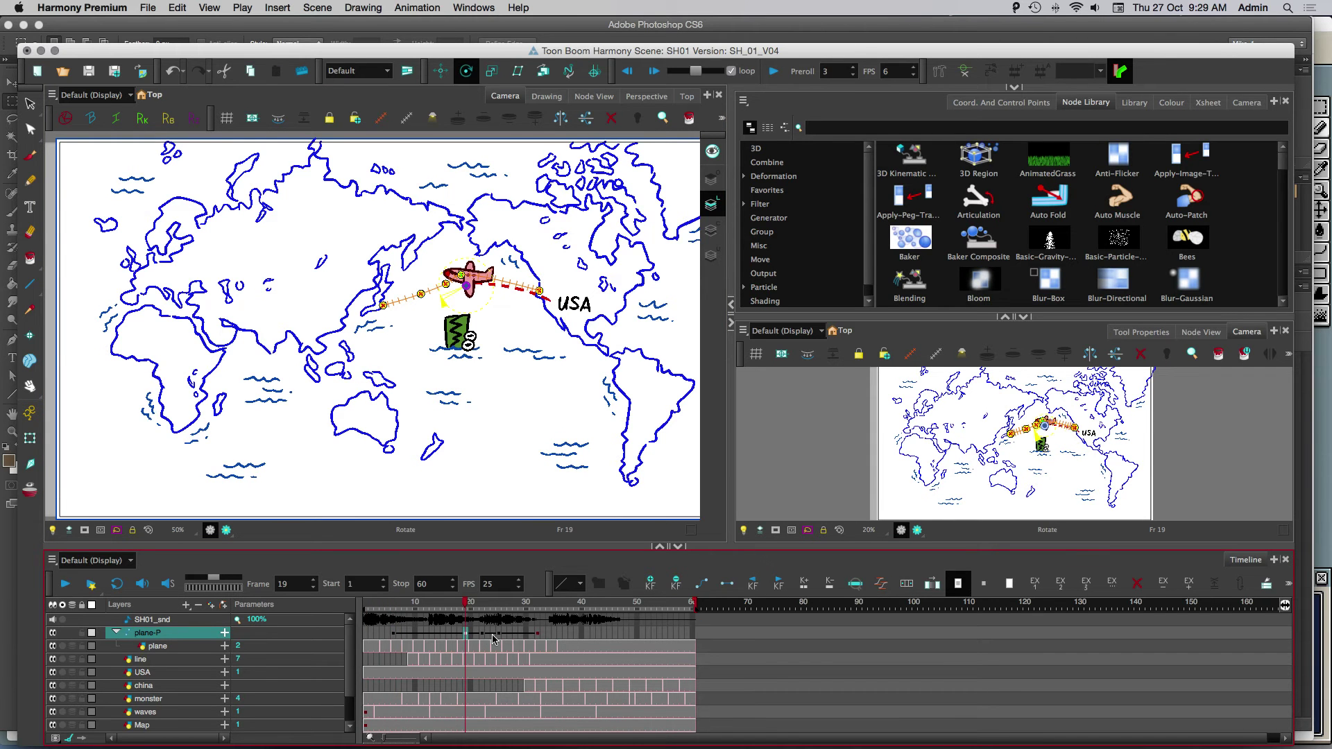
left_click(499, 637, "shift")
left_click(982, 590)
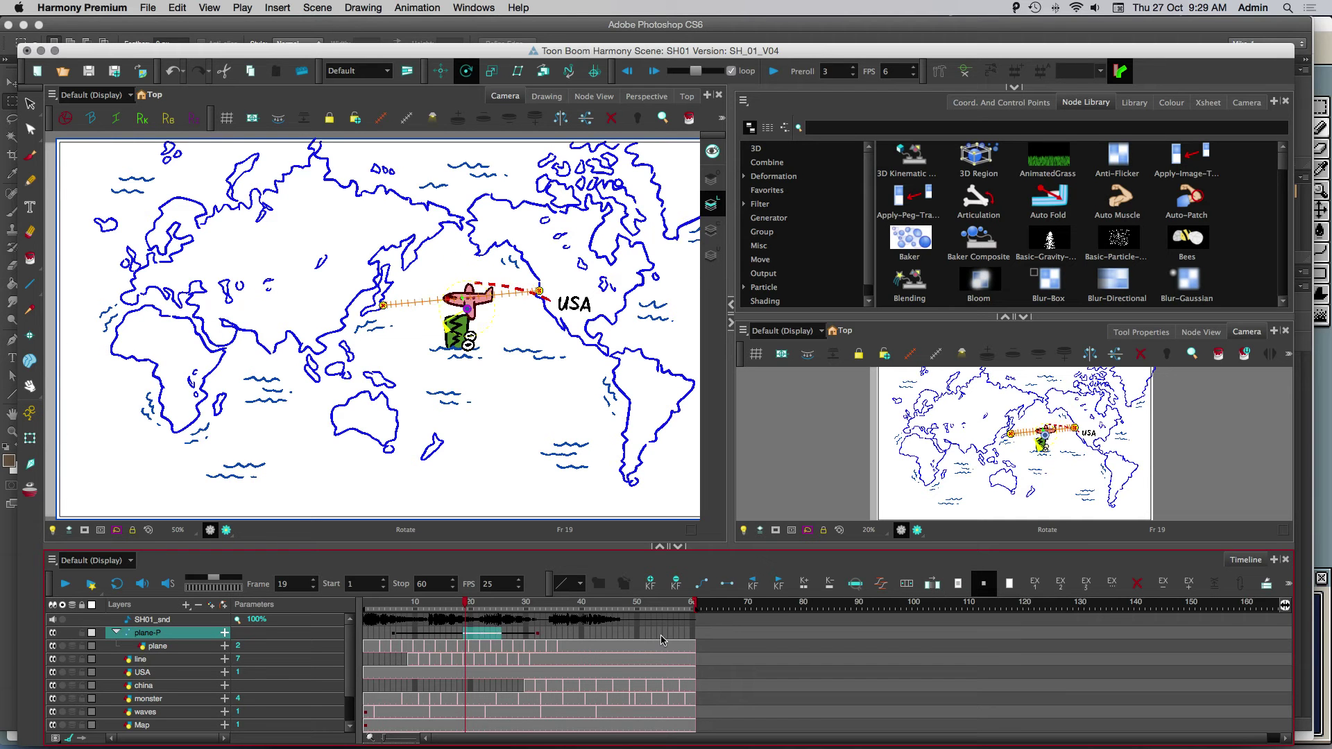
Select plane-P at frame 18, midway along the flight path, and activate the Transform tool.
left_click_drag(514, 606, 465, 606)
left_click(460, 634)
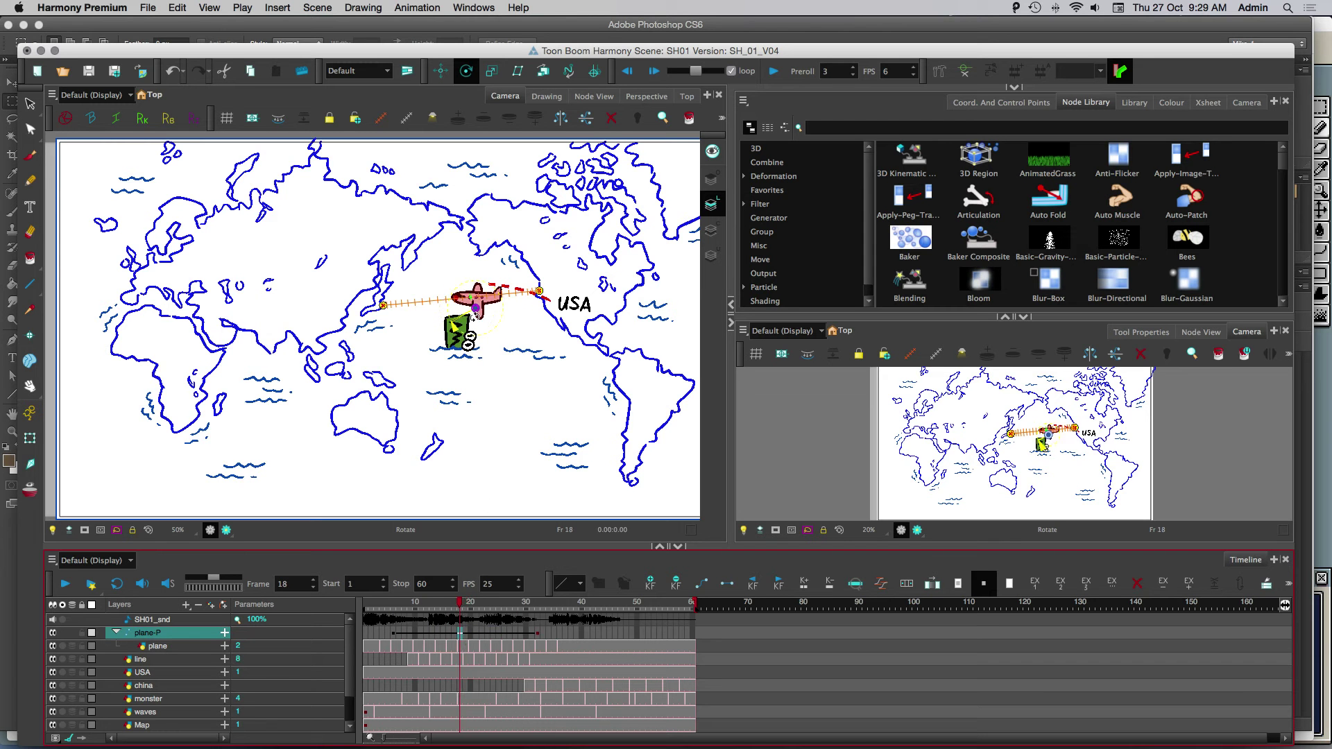
left_click(30, 438)
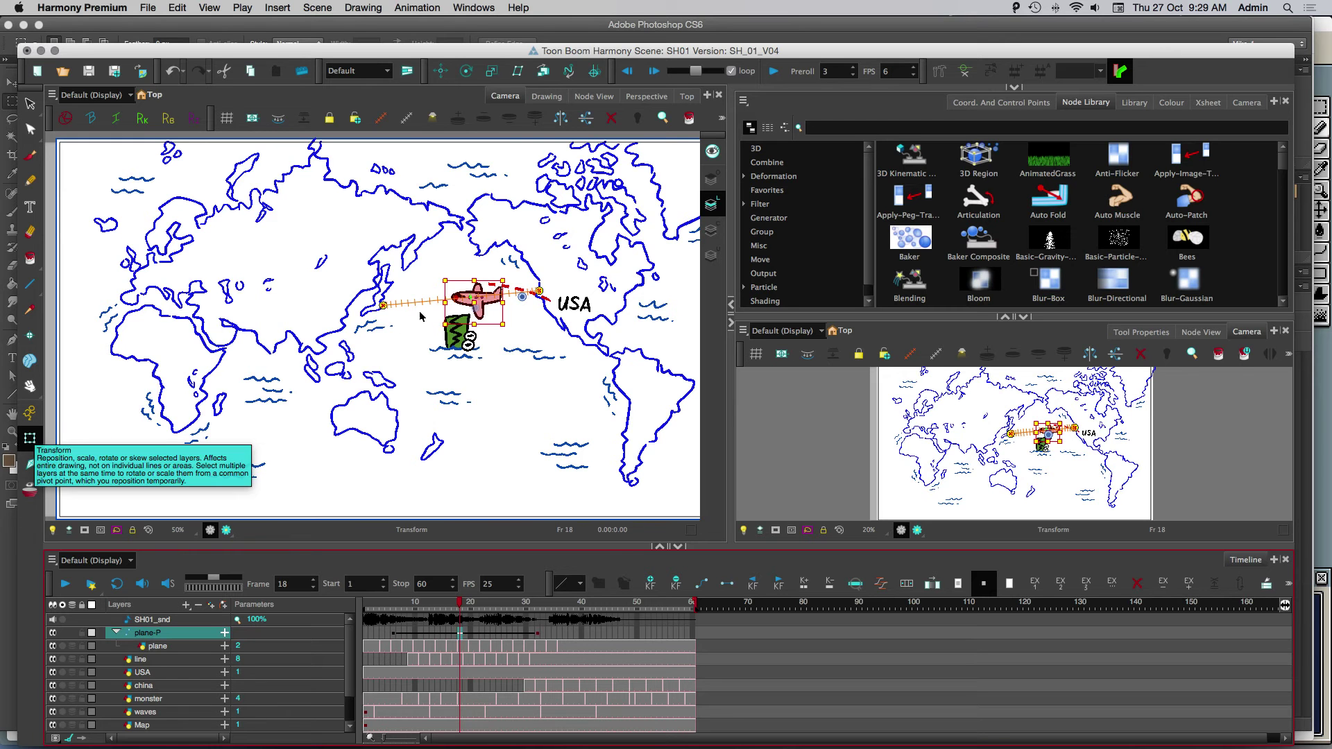
left_click(470, 298)
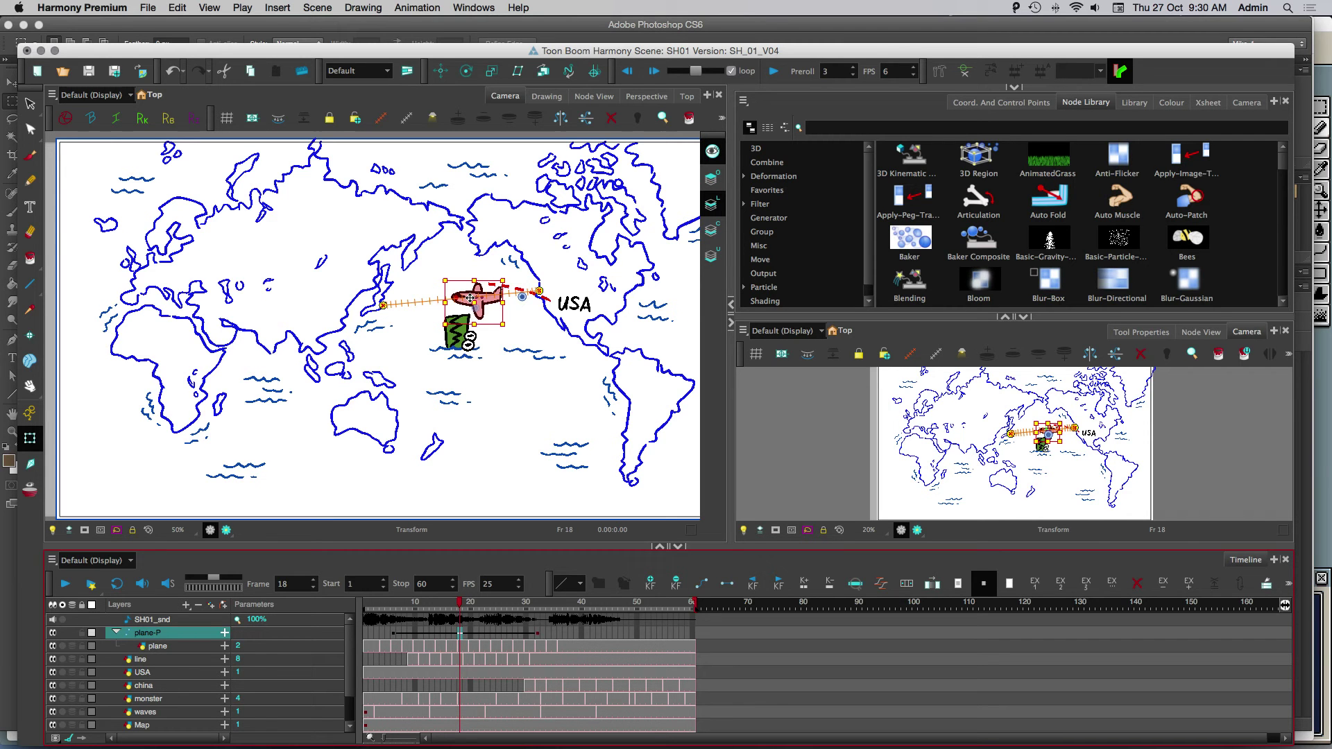
left_click_drag(471, 300, 466, 273)
key("super+z")
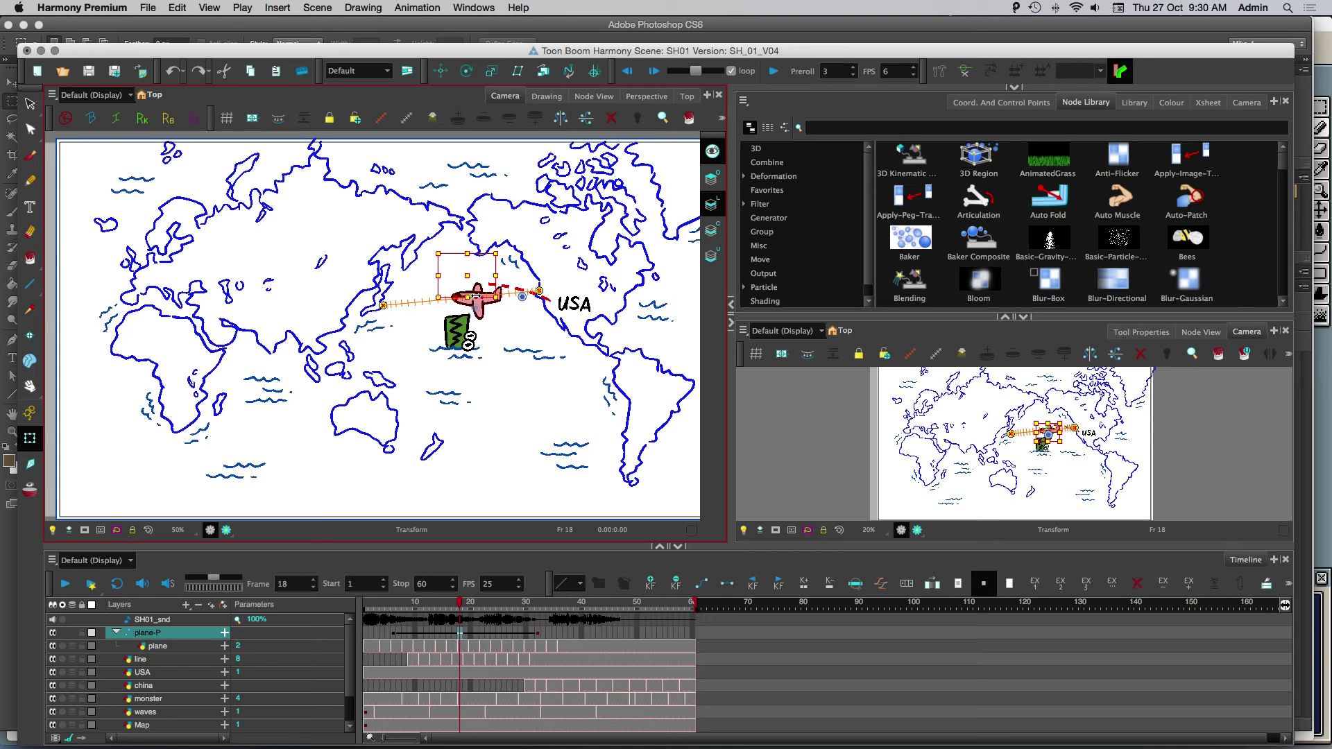
Deselect the plane and bend its straight flight path into an upward arc by pulling up the path's midpoint at frame 18.
left_click(468, 280)
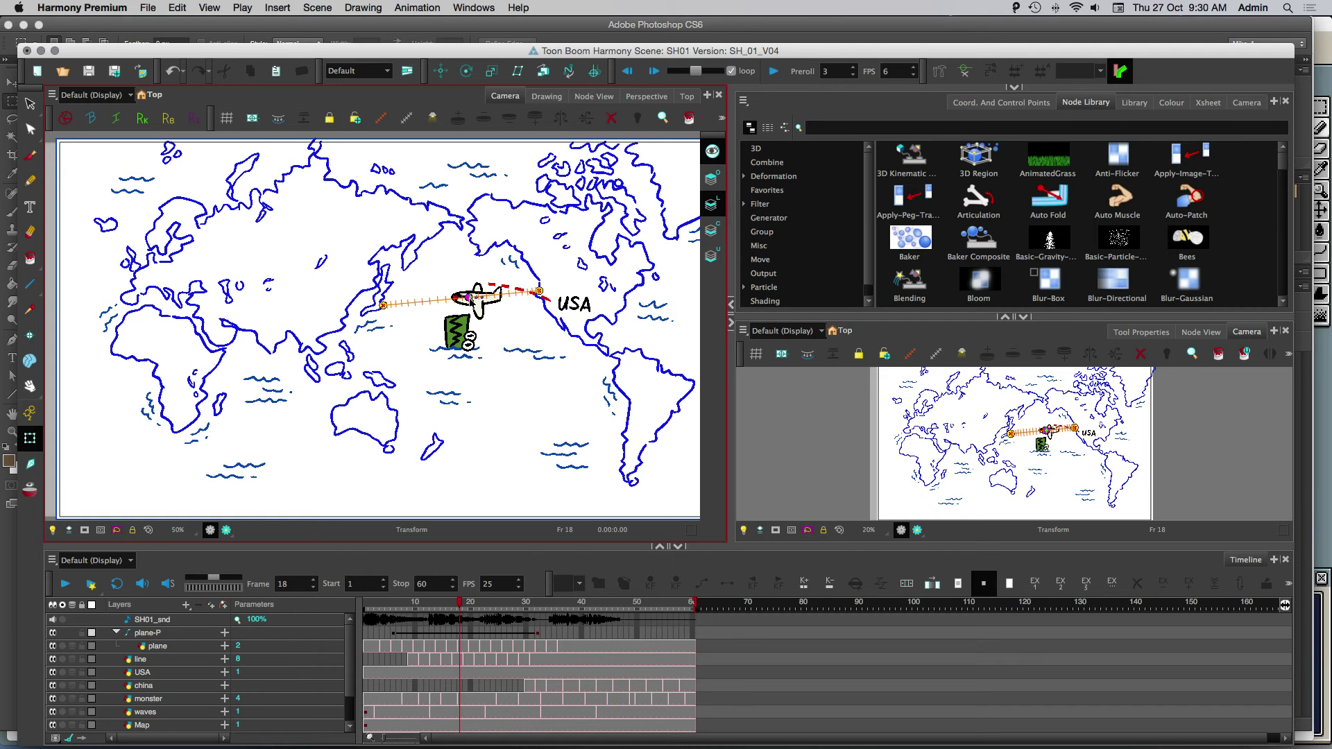
mouse_move(470, 299)
left_mouse_down()
mouse_move(463, 272)
mouse_move(455, 320)
mouse_move(466, 265)
mouse_move(458, 275)
left_mouse_up()
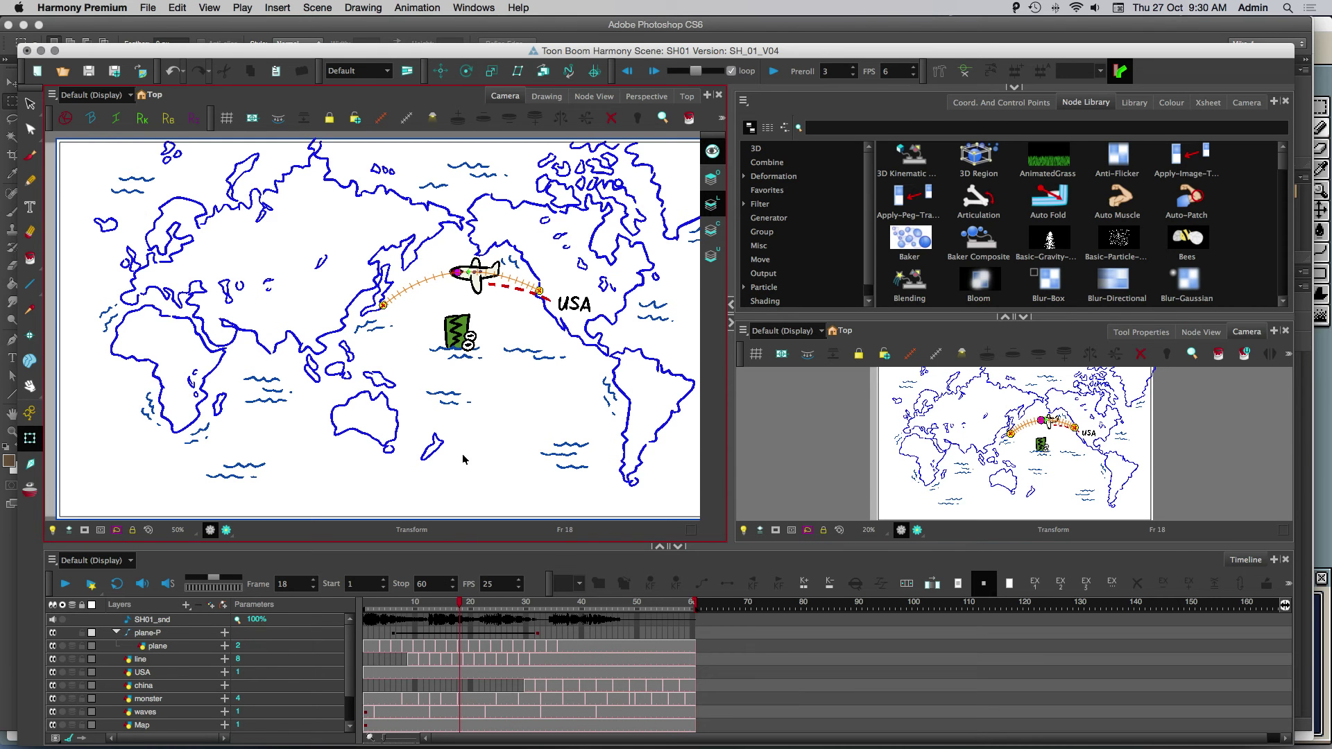
mouse_move(459, 277)
left_mouse_down()
mouse_move(454, 347)
mouse_move(459, 276)
left_mouse_up()
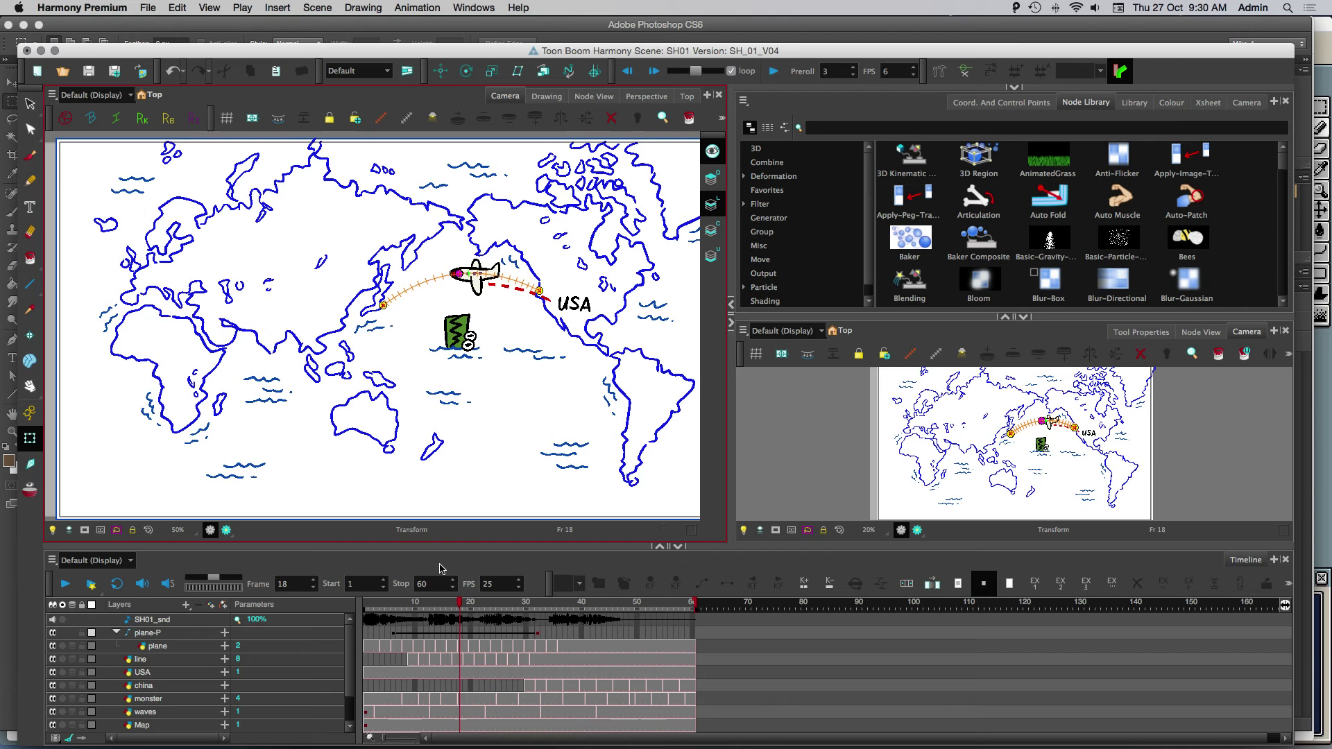
Play back the plane's flight along the curved path from frame 6.
left_click(393, 602)
left_click(65, 585)
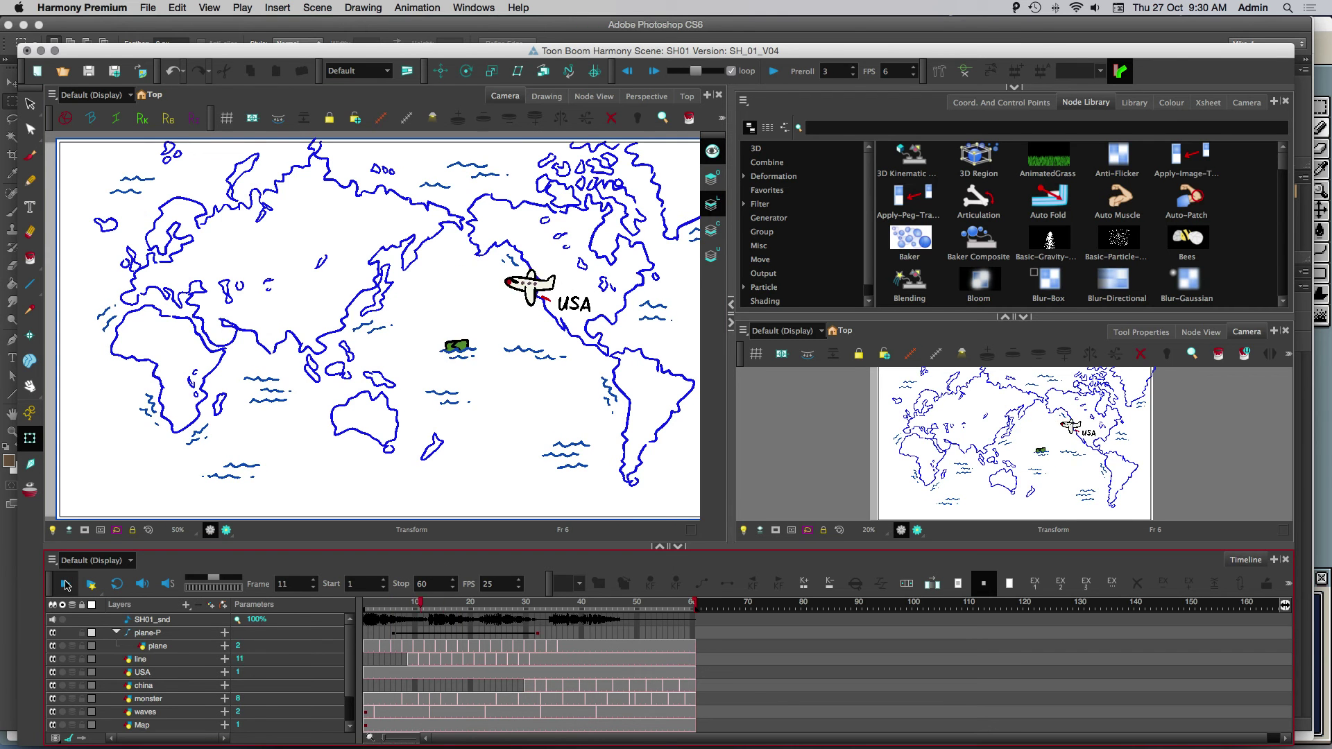
left_click(65, 585)
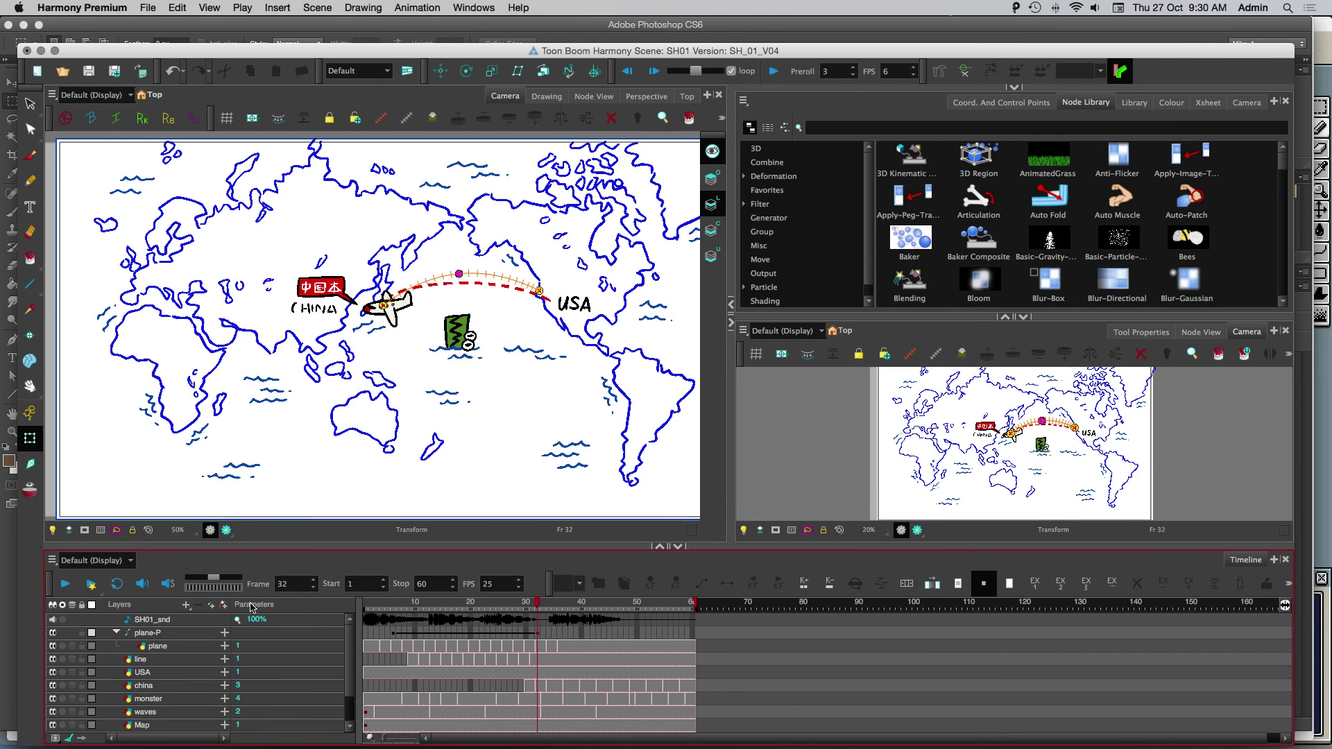
Rotate the plane nose-up at the frame 6 keyframe and nose-down at the frame 32 keyframe, and scrub through the motion.
left_click(395, 611)
left_click(396, 634)
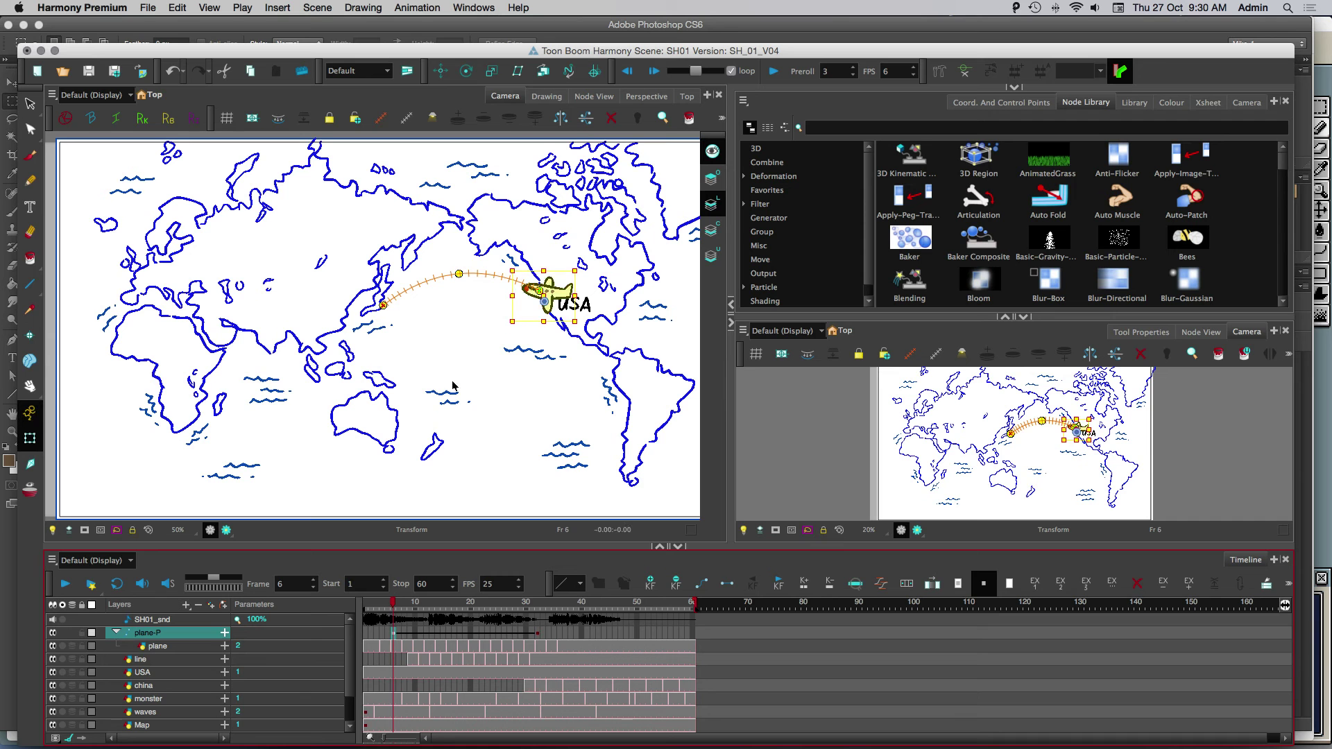
left_click_drag(585, 327, 579, 335)
left_click(538, 633)
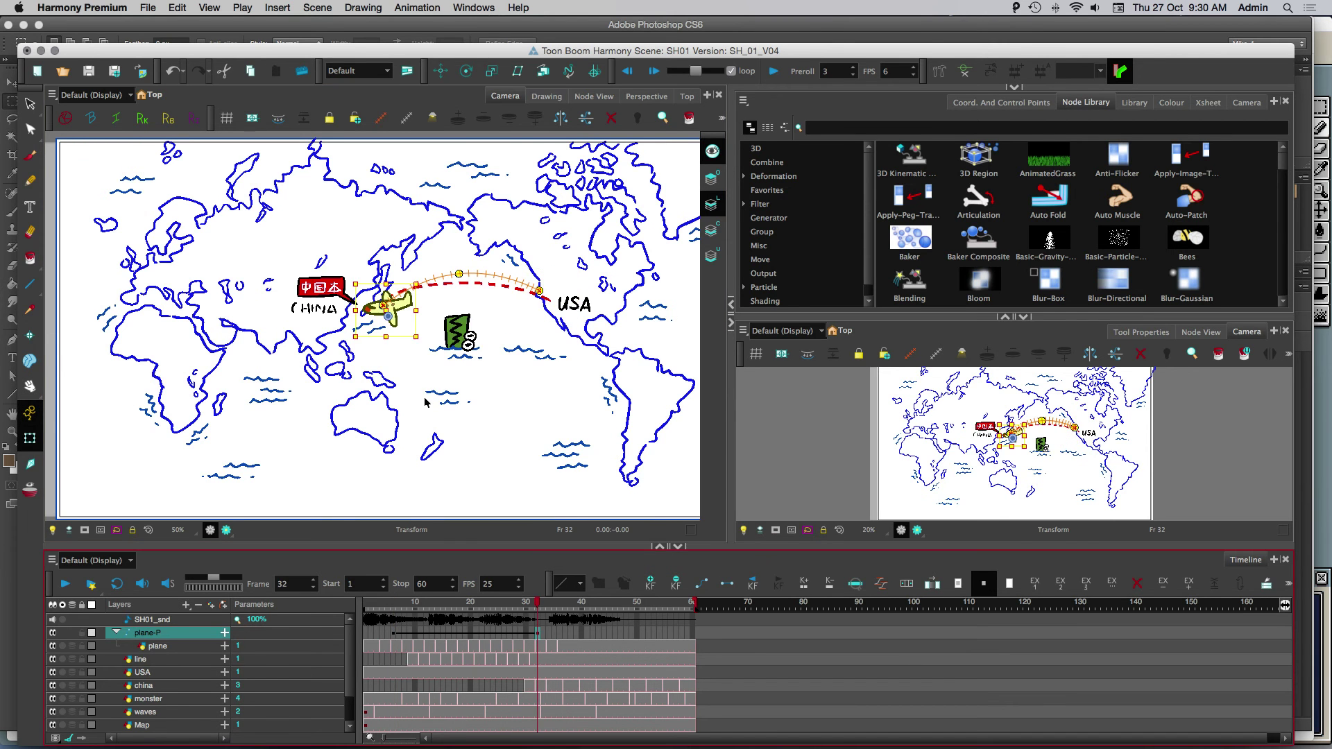
left_click_drag(421, 345, 425, 336)
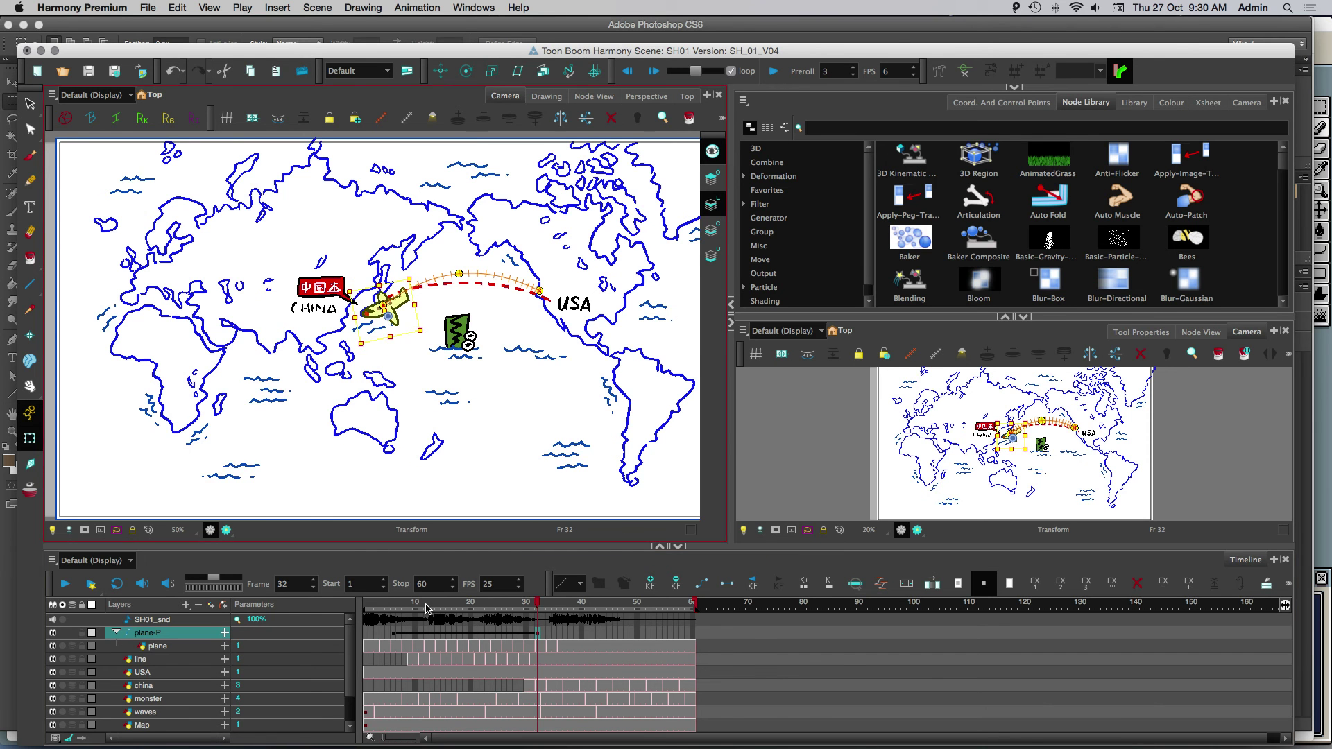
left_click_drag(416, 602, 458, 602)
Select the plane's keyframe at frame 6, and hide and show its trajectory controls in the camera view.
left_click(391, 634)
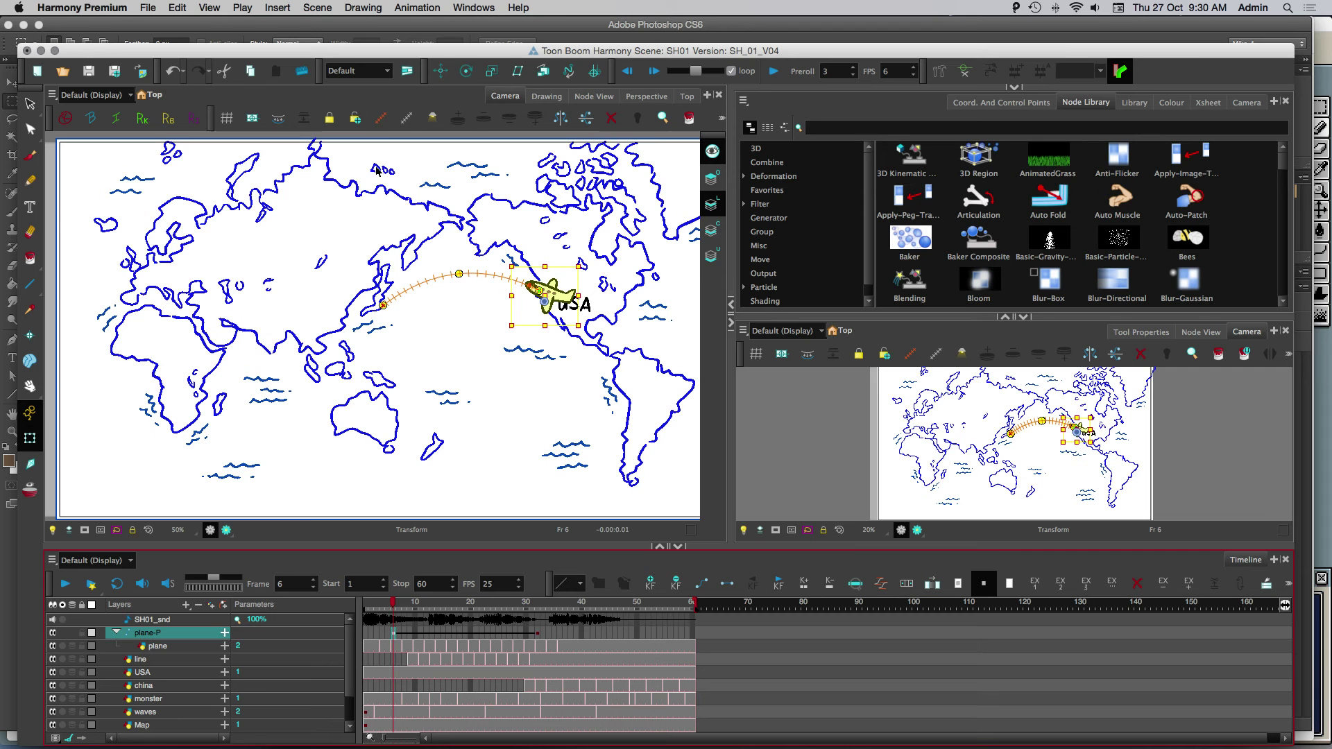
left_click(402, 121)
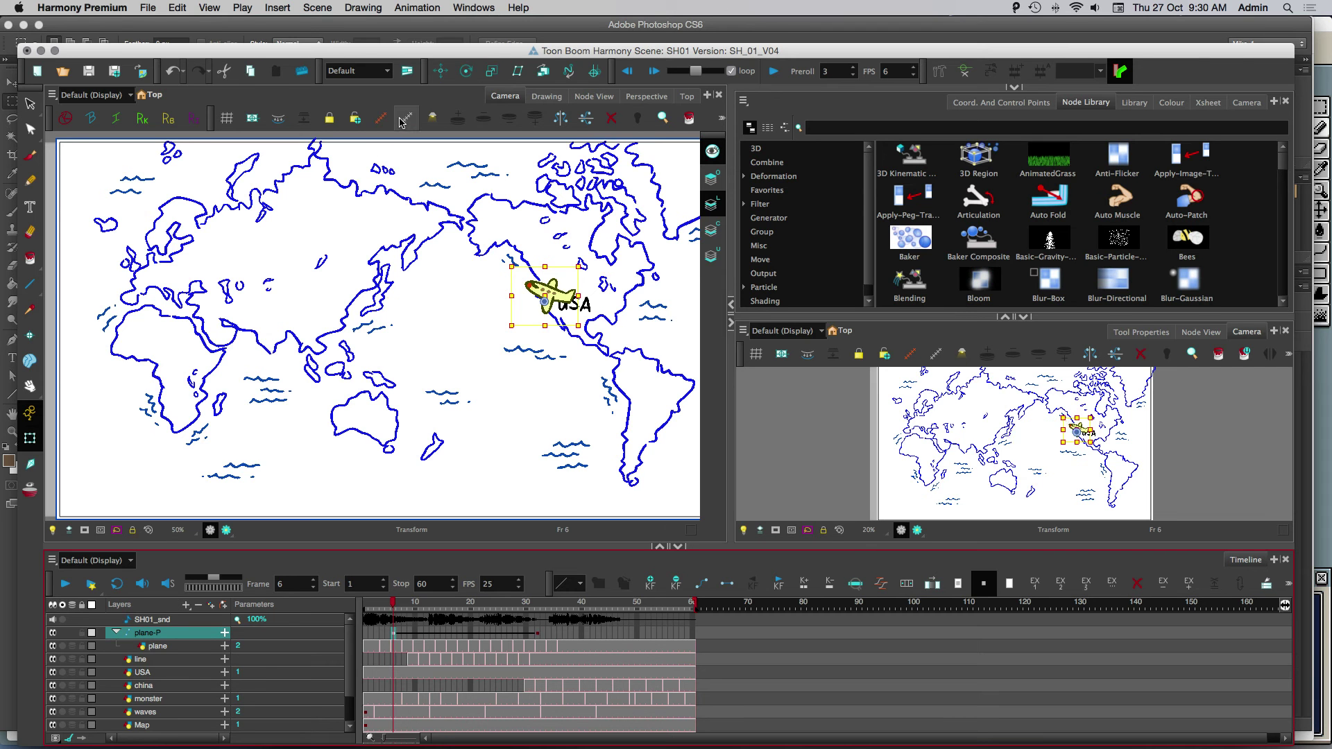
left_click(381, 120)
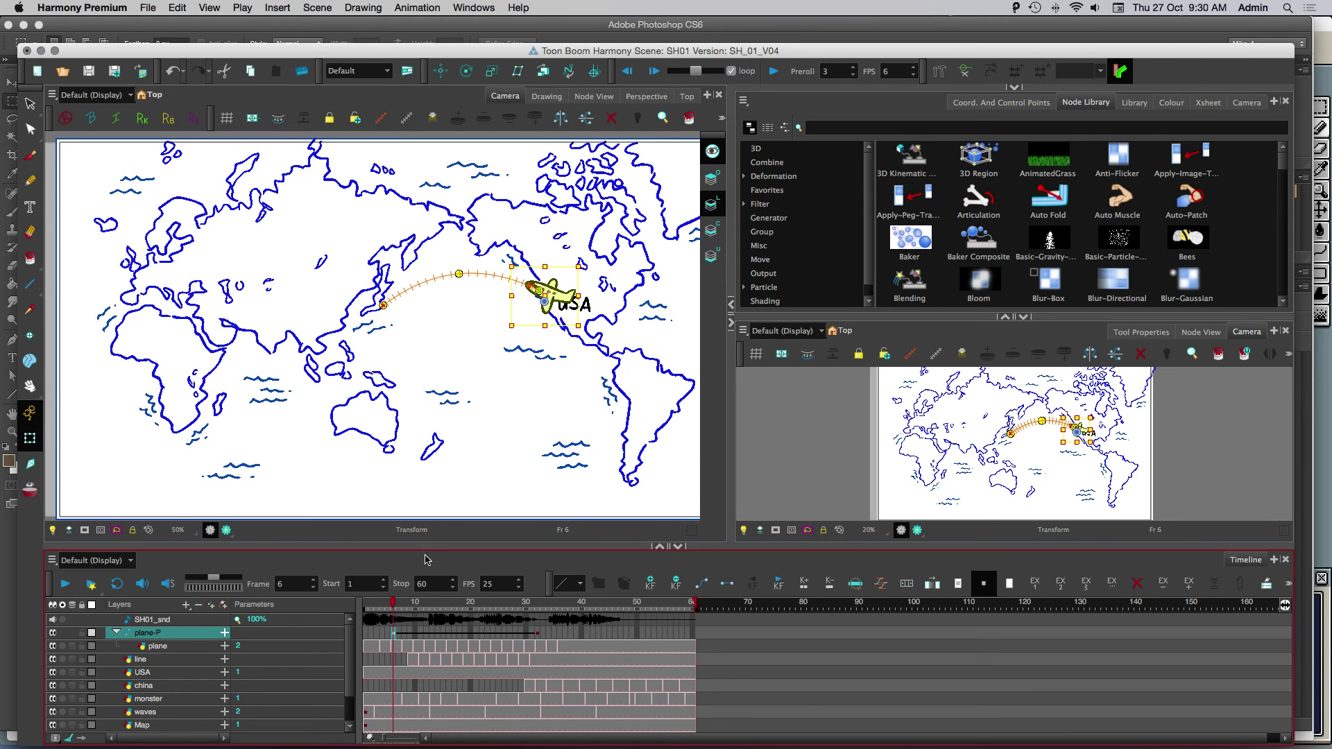
Set the ease for multiple parameters at the plane's frame 6 keyframe to a Right Time Ratio of 30 and apply it, continuing to the next keyframe.
right_click(393, 634)
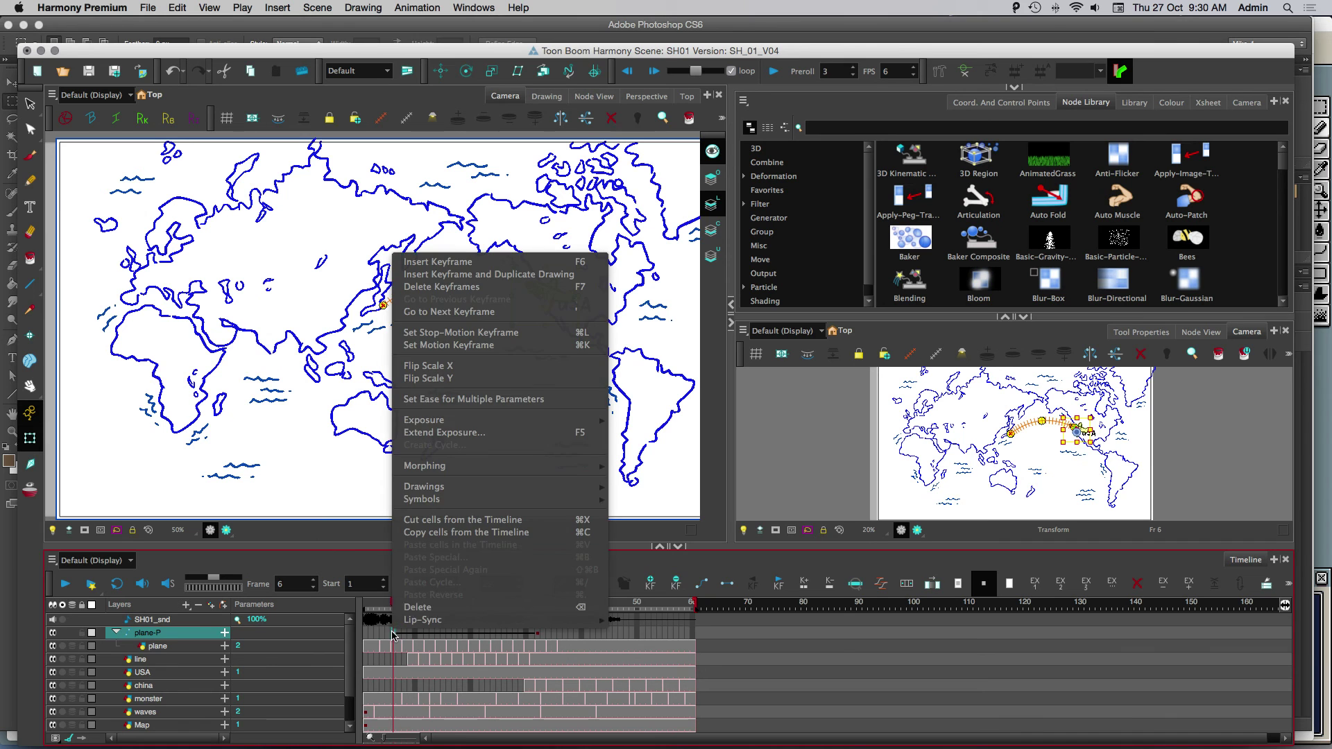
left_click(473, 401)
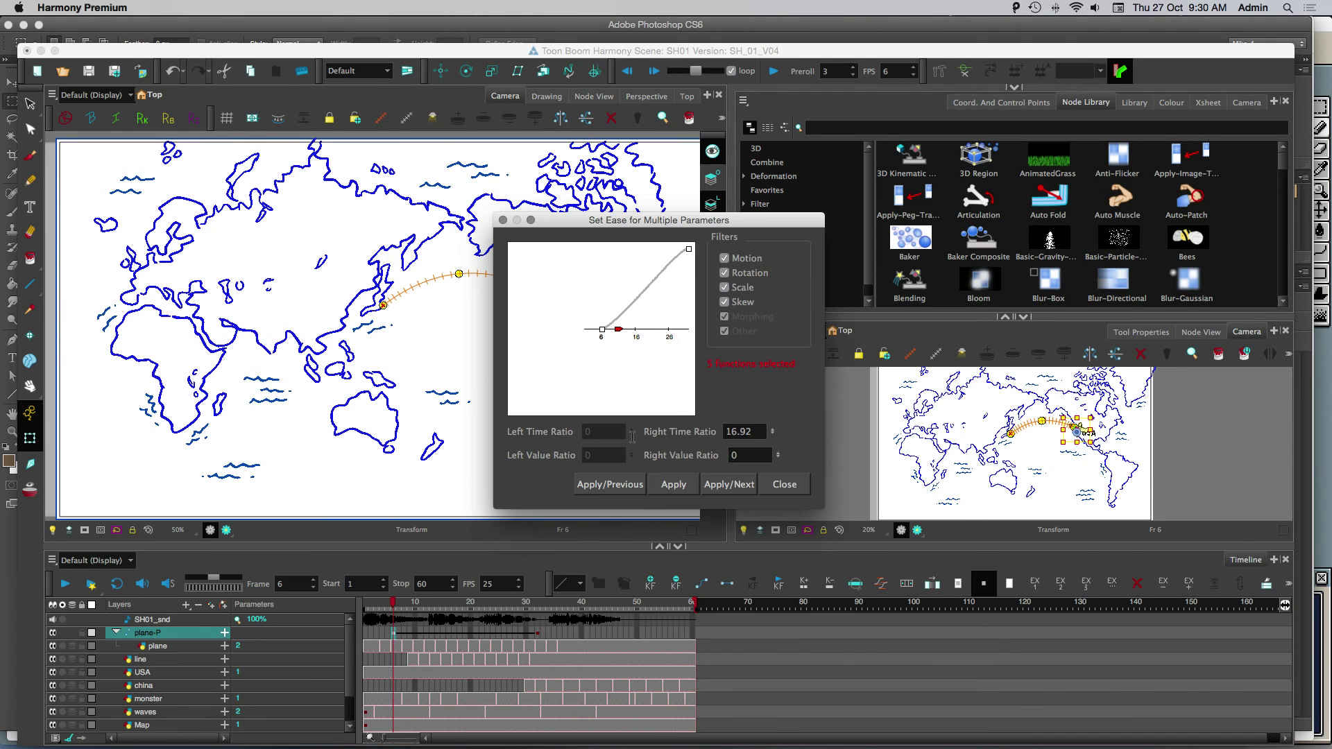
left_click_drag(756, 431, 693, 426)
type("30")
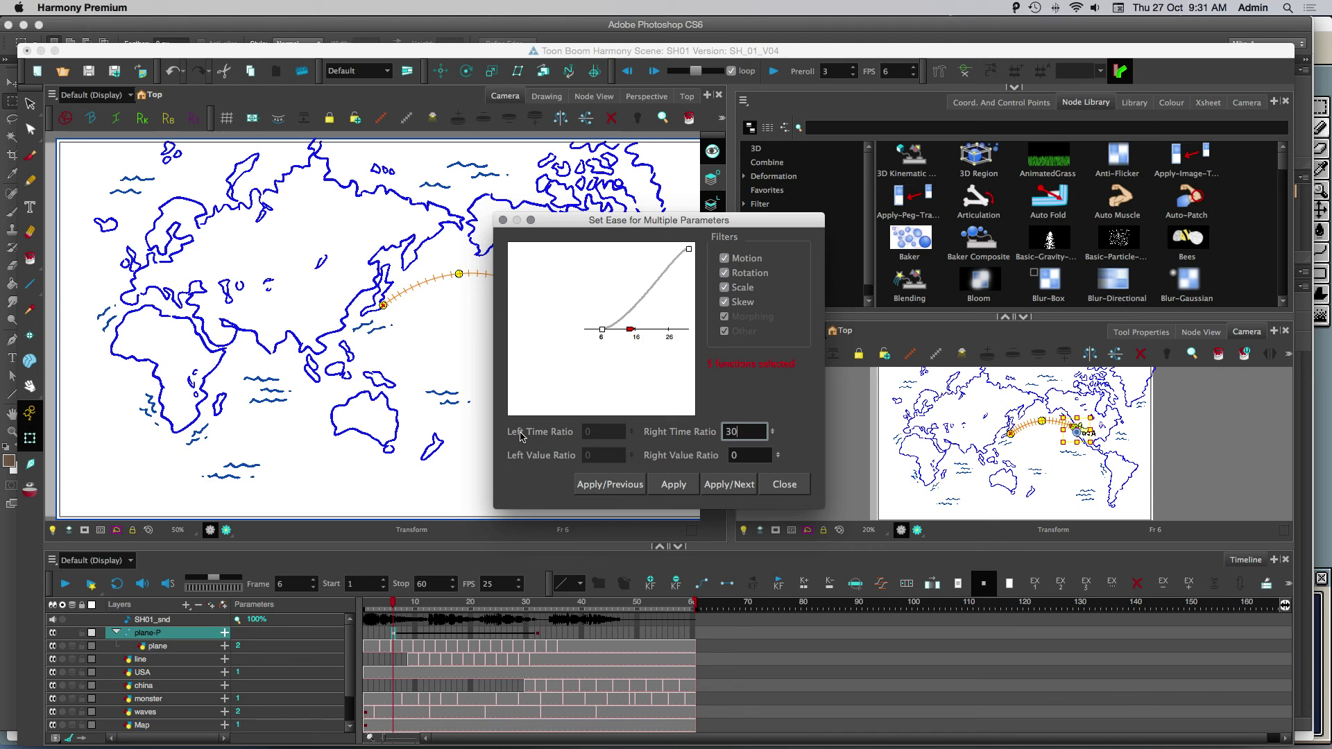
left_click(729, 484)
Set the Left Time Ratio at the frame 32 keyframe to 30, apply the ease and close the dialog.
left_click(619, 431)
double_click(619, 431)
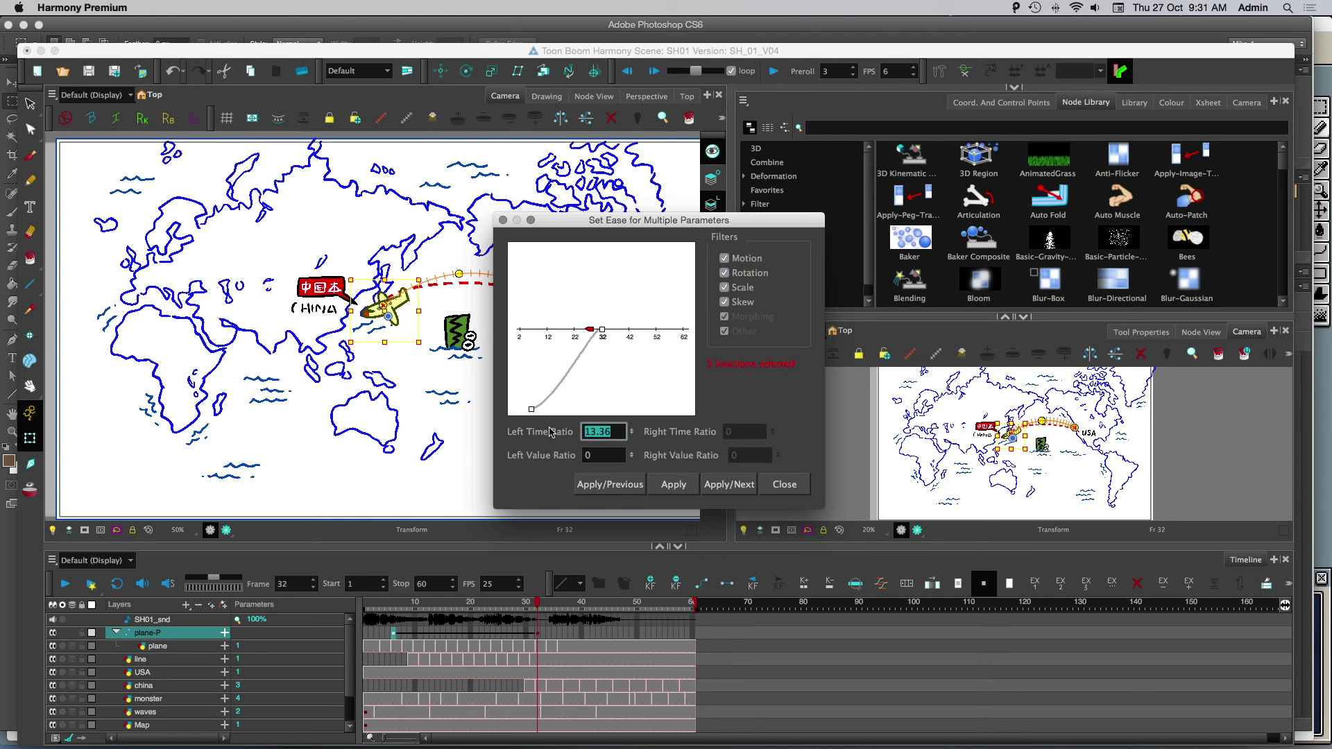
type("30")
left_click(684, 485)
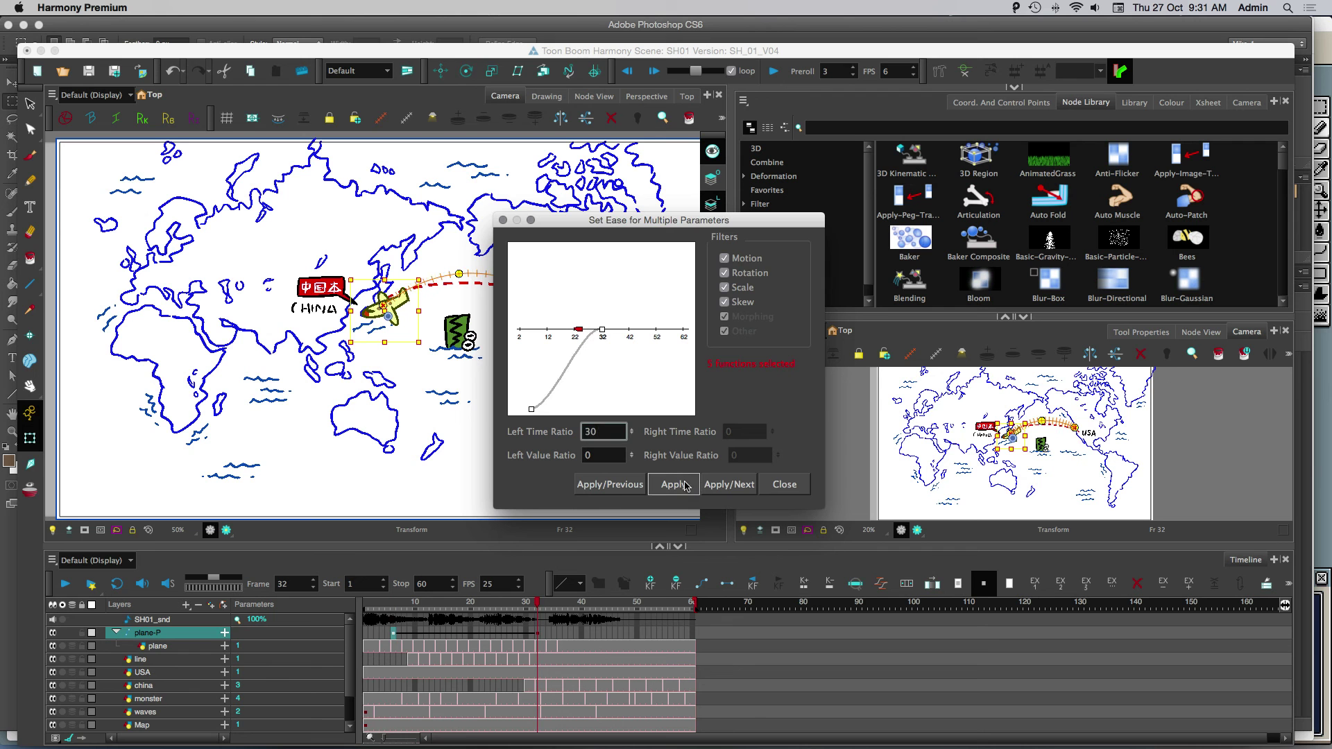
left_click(769, 492)
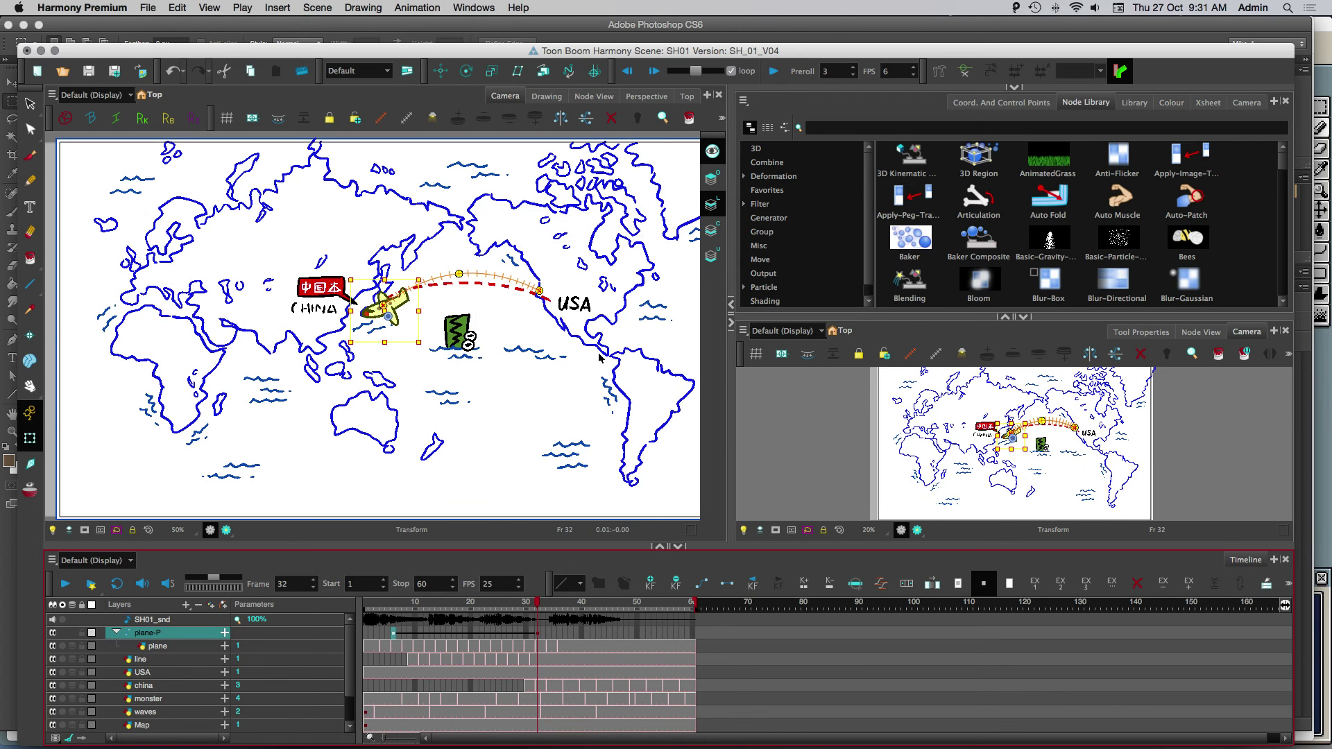
Scrub through the plane's eased motion and play back the flight.
left_click(456, 609)
left_click_drag(456, 609, 426, 609)
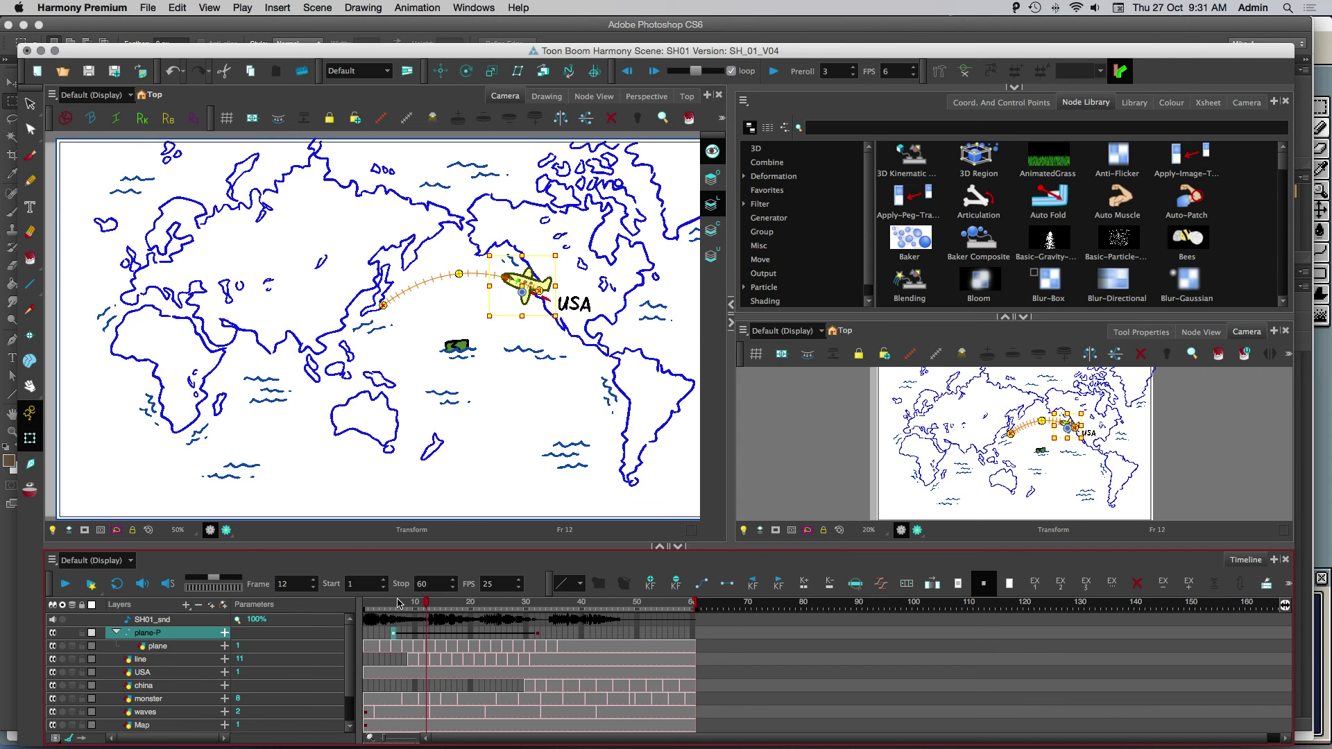
left_click(61, 584)
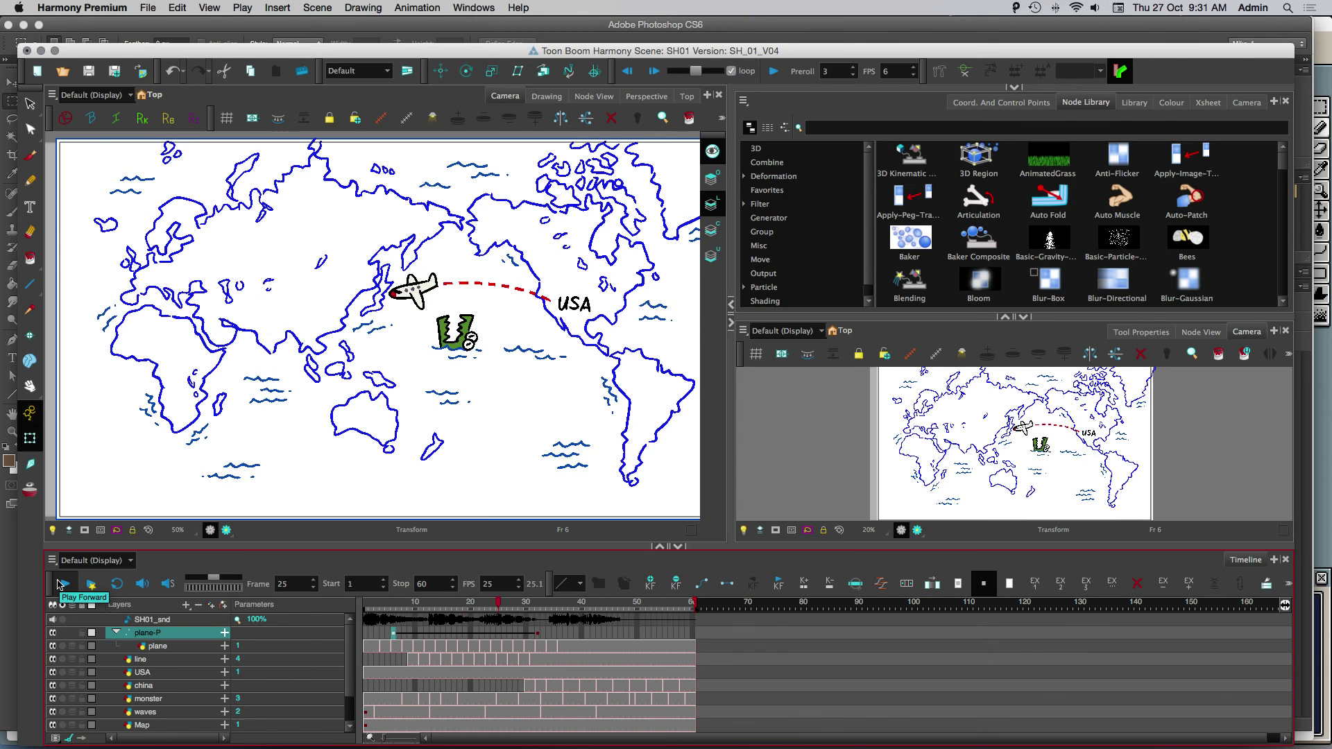
left_click(61, 584)
Check the plane's keyframes at frames 6 and 32, turn off Animate mode, and select the frame 6 keyframe.
left_click_drag(503, 608, 392, 611)
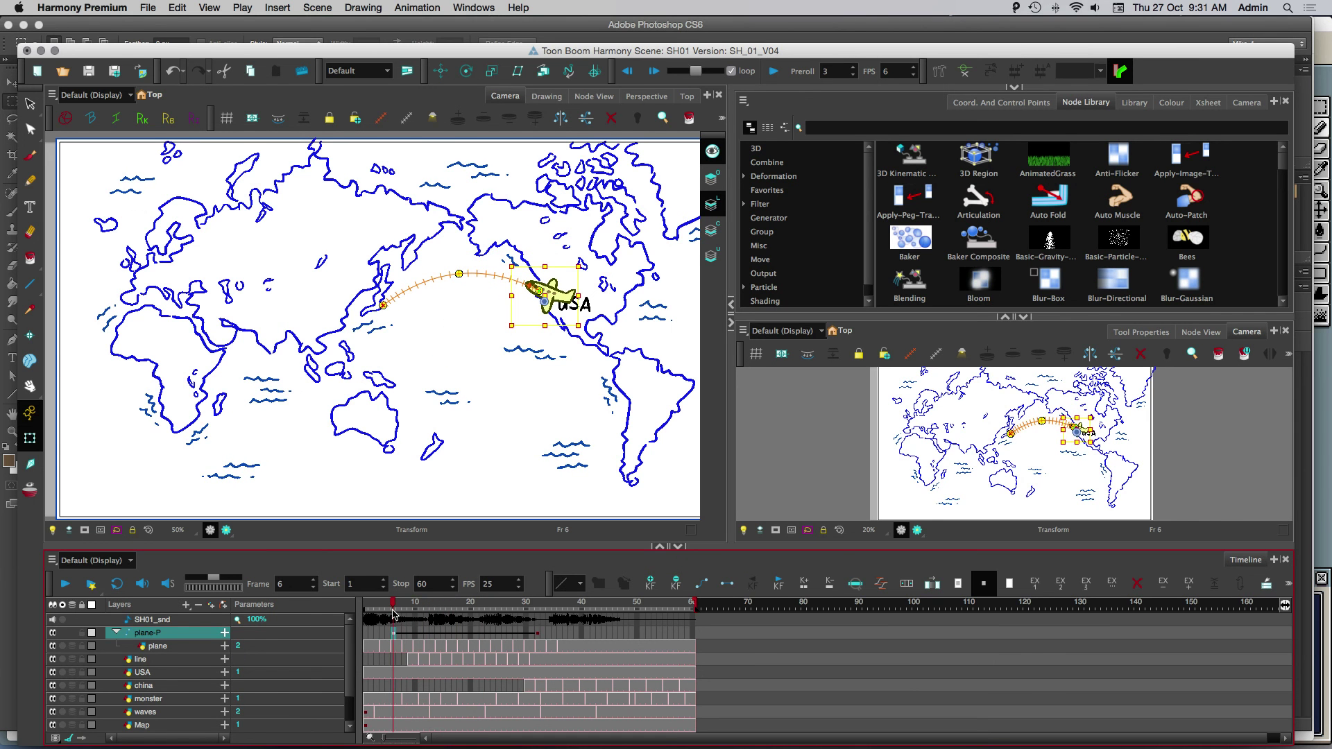
left_click(540, 634)
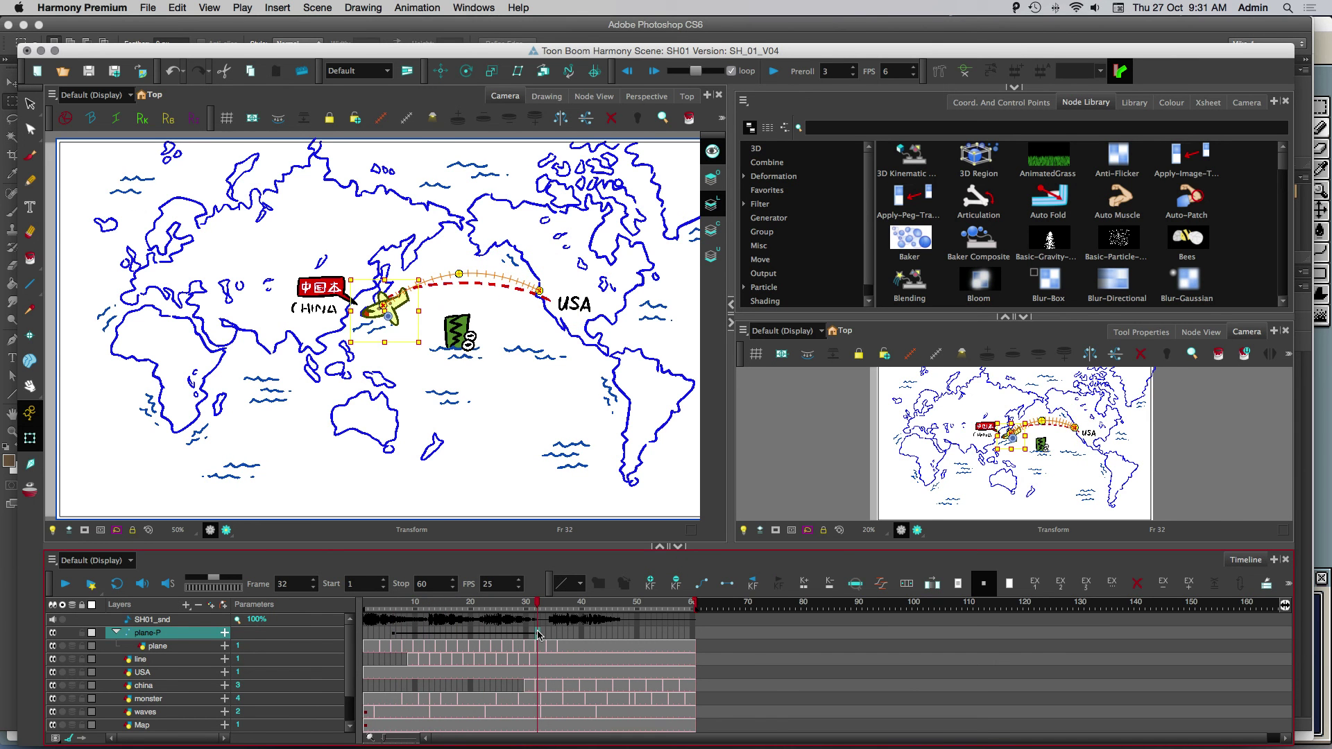
left_click(394, 608)
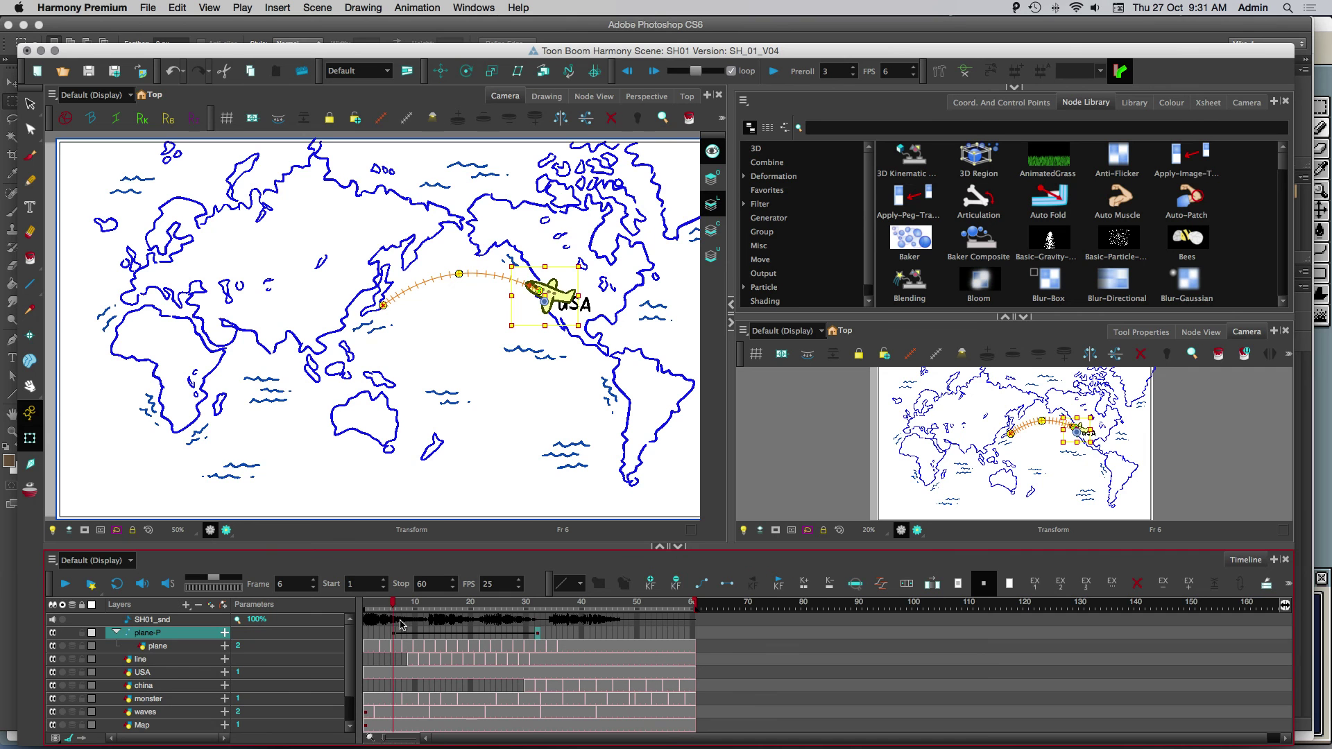
left_click(30, 416)
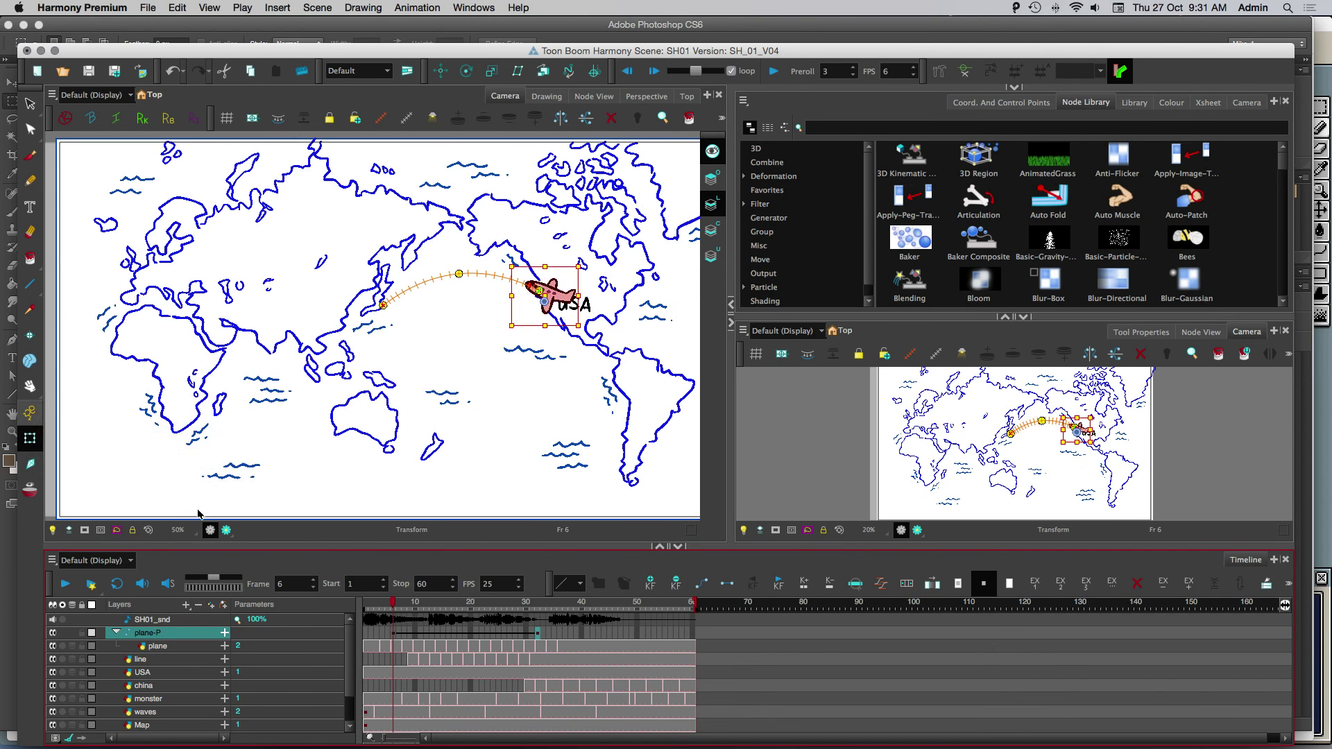
left_click(407, 632)
left_click(395, 634)
Try moving the plane with its whole flight path southwest across the Pacific, scrub through the motion, and undo the move.
left_click_drag(555, 293, 479, 339)
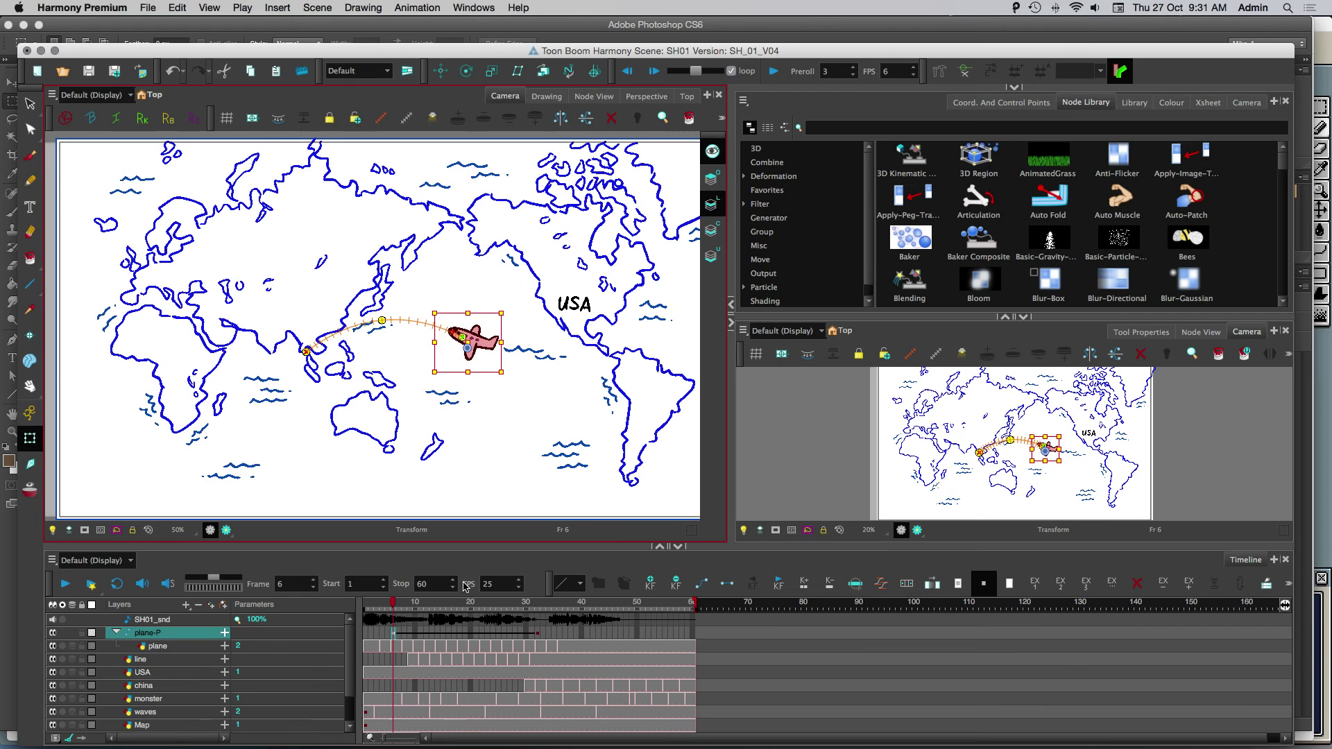
left_click_drag(448, 606, 395, 609)
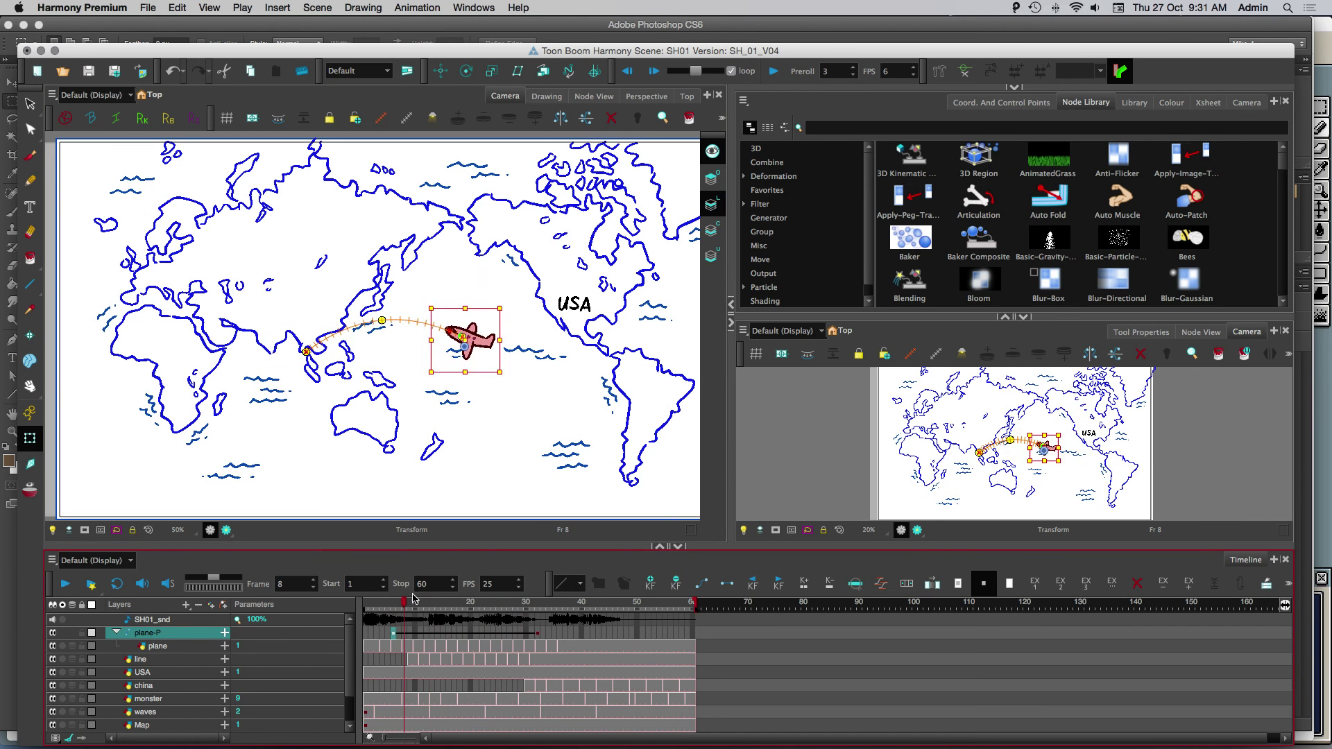
key("super+z")
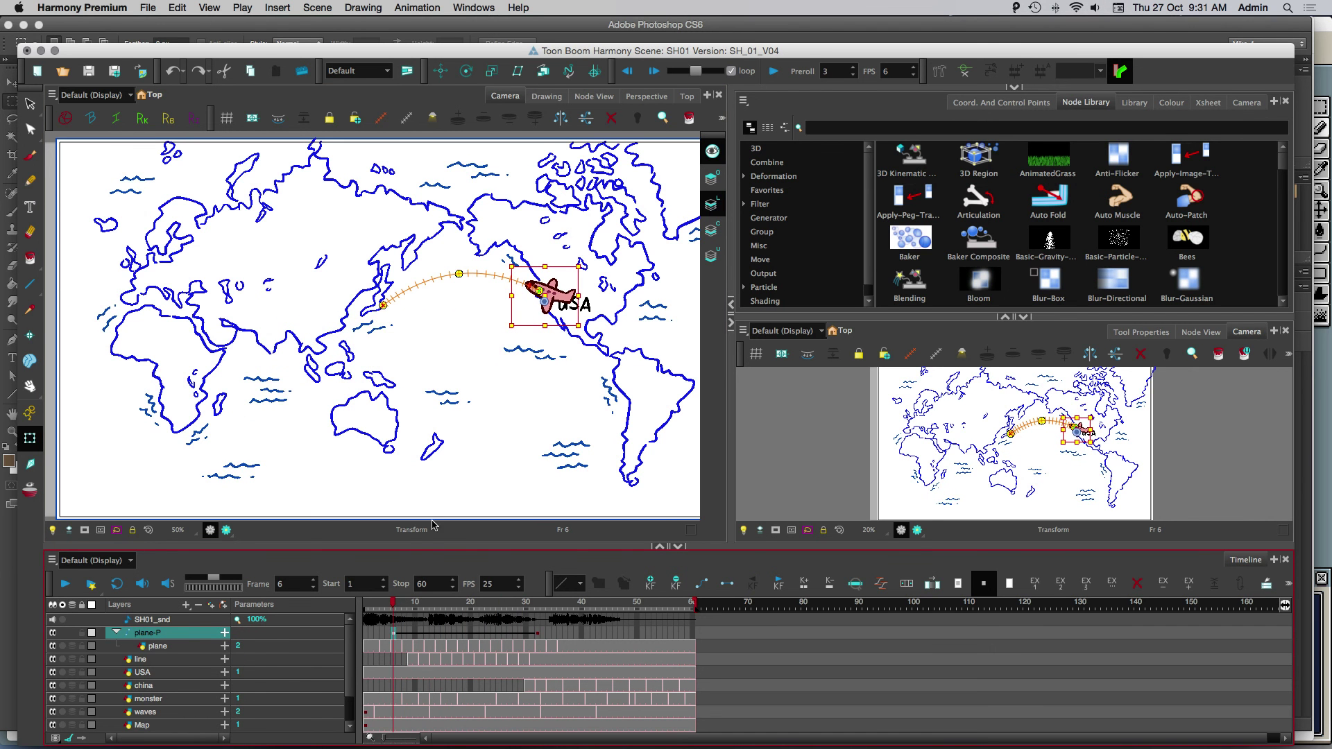